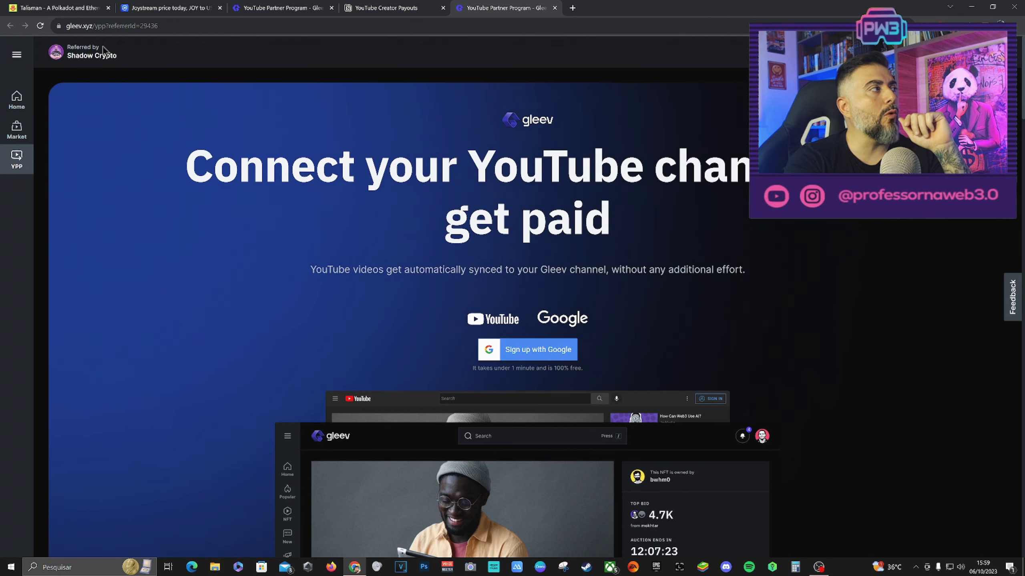
Open the Google sign-up to read the YouTube channel requirements, and cancel without creating an account
{"action": "left_click", "coordinate": [532, 357]}
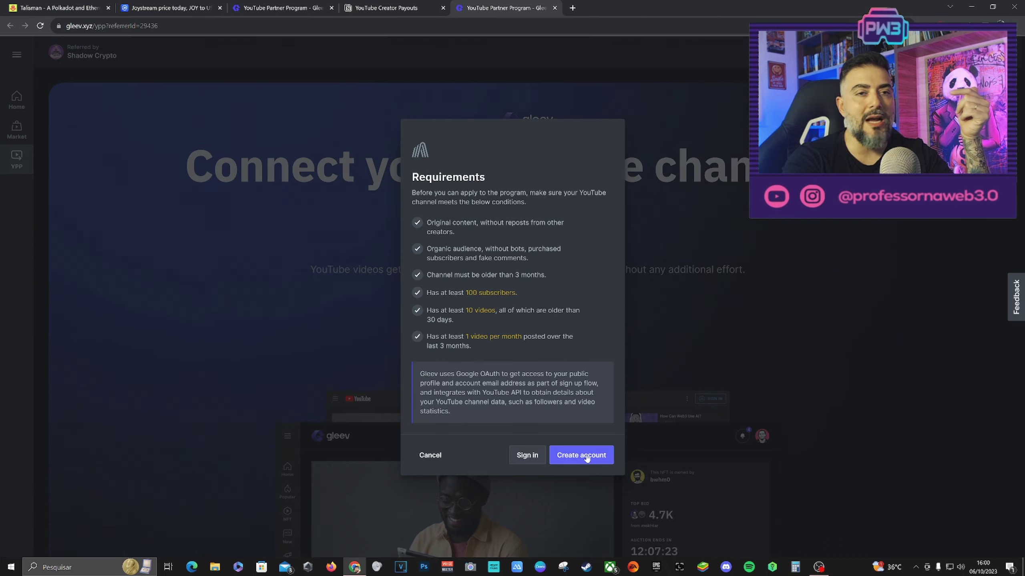
{"action": "left_click", "coordinate": [429, 456]}
Look over the signed-up channels section and translate the Gleev partner program page into Portuguese
{"action": "scroll", "coordinate": [718, 383], "scroll_direction": "down", "scroll_amount": 13}
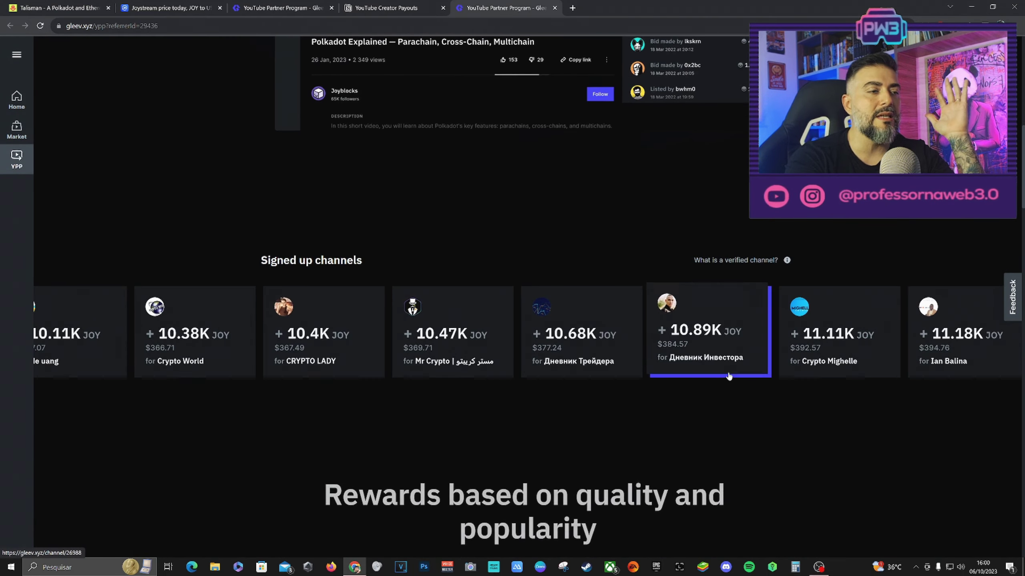
{"action": "scroll", "coordinate": [786, 323], "scroll_direction": "up", "scroll_amount": 8}
{"action": "right_click", "coordinate": [819, 247]}
{"action": "left_click", "coordinate": [865, 355]}
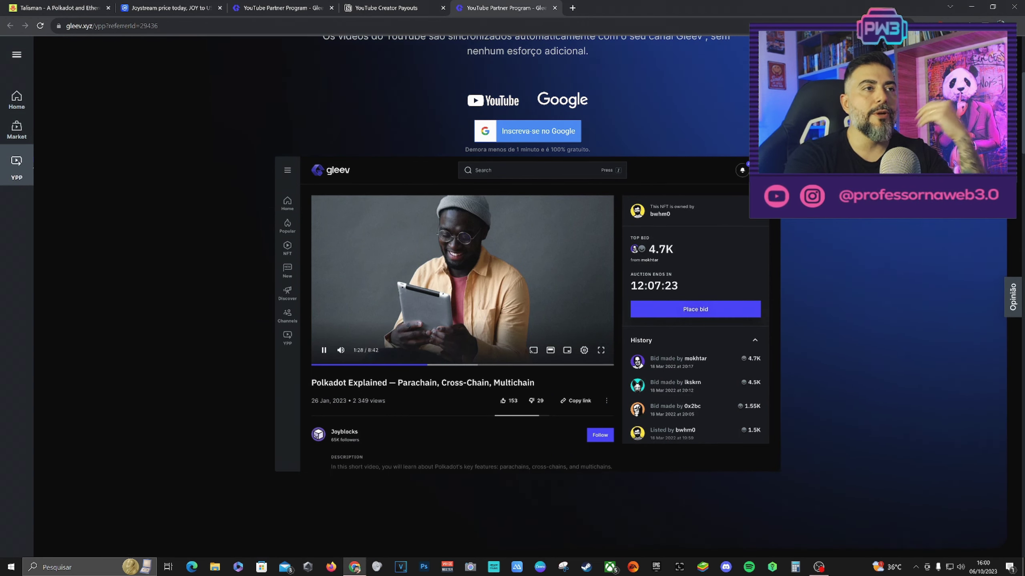
Highlight the Prata tier's sign-up reward and the current Joystream (JOY) price on the open CoinMarketCap page
{"action": "scroll", "coordinate": [886, 233], "scroll_direction": "down", "scroll_amount": 10}
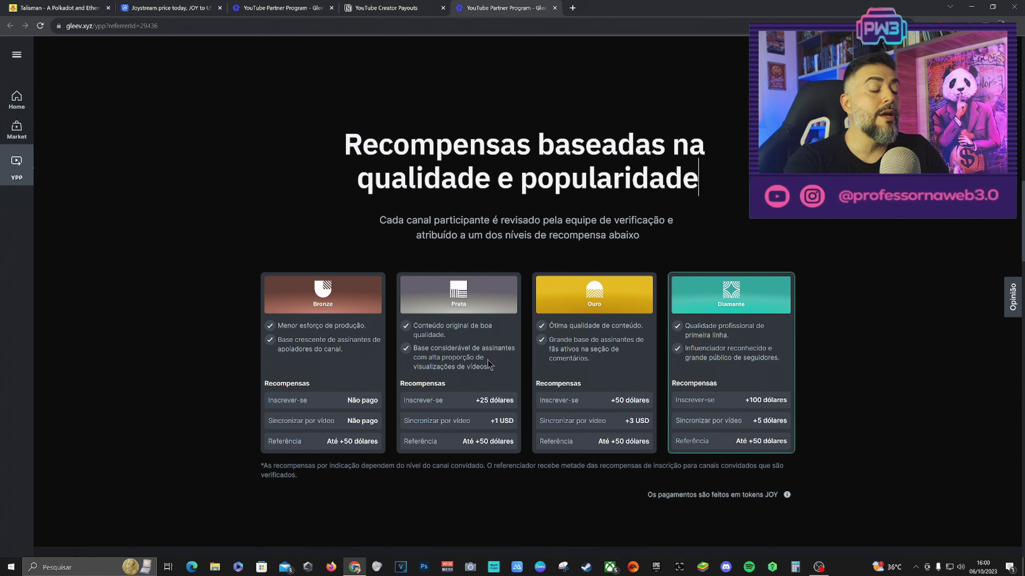
{"action": "left_click_drag", "start_coordinate": [476, 401], "coordinate": [521, 404]}
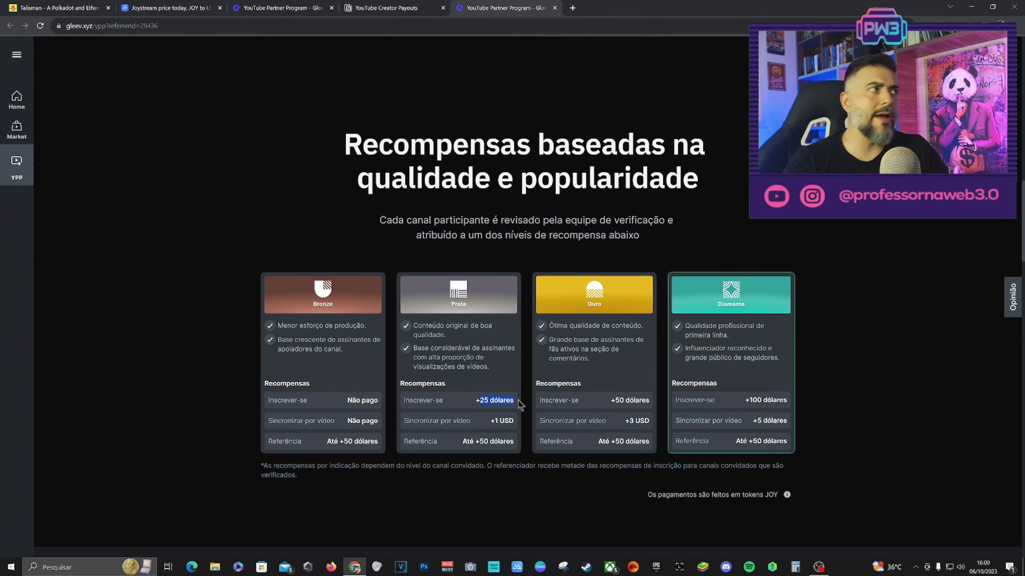
{"action": "left_click", "coordinate": [170, 8]}
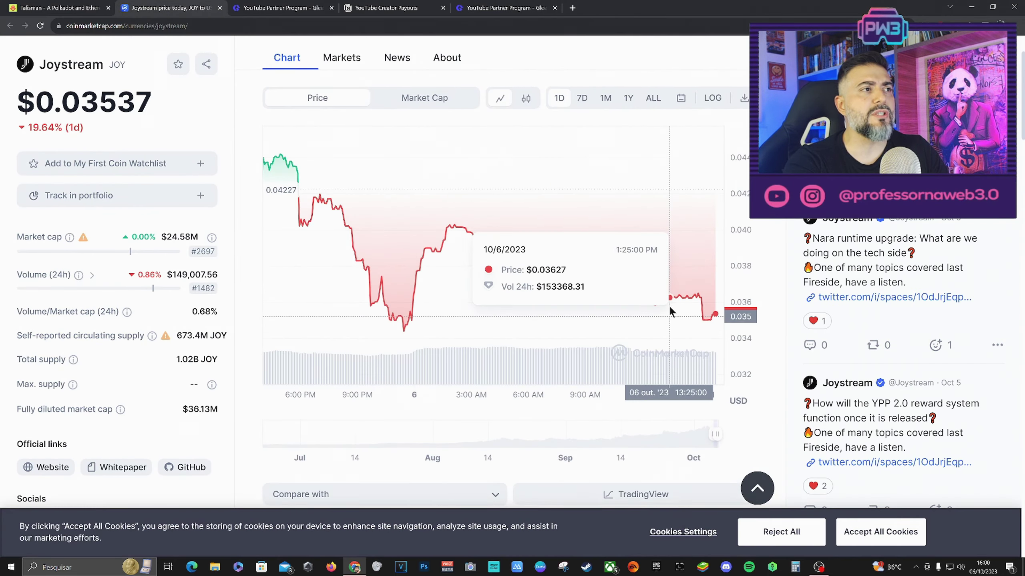
{"action": "scroll", "coordinate": [669, 306], "scroll_direction": "up", "scroll_amount": 3}
{"action": "left_click_drag", "start_coordinate": [38, 189], "coordinate": [156, 193]}
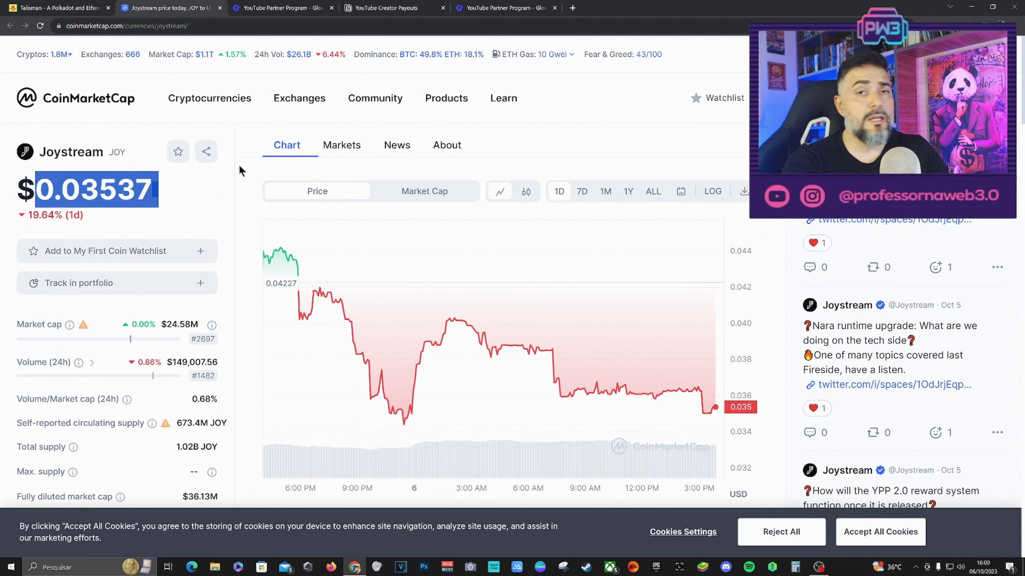
Revisit the registered channels and reward tiers on the Gleev page, and view the open Talisman wallet site
{"action": "left_click", "coordinate": [486, 8]}
{"action": "scroll", "coordinate": [517, 148], "scroll_direction": "up", "scroll_amount": 8}
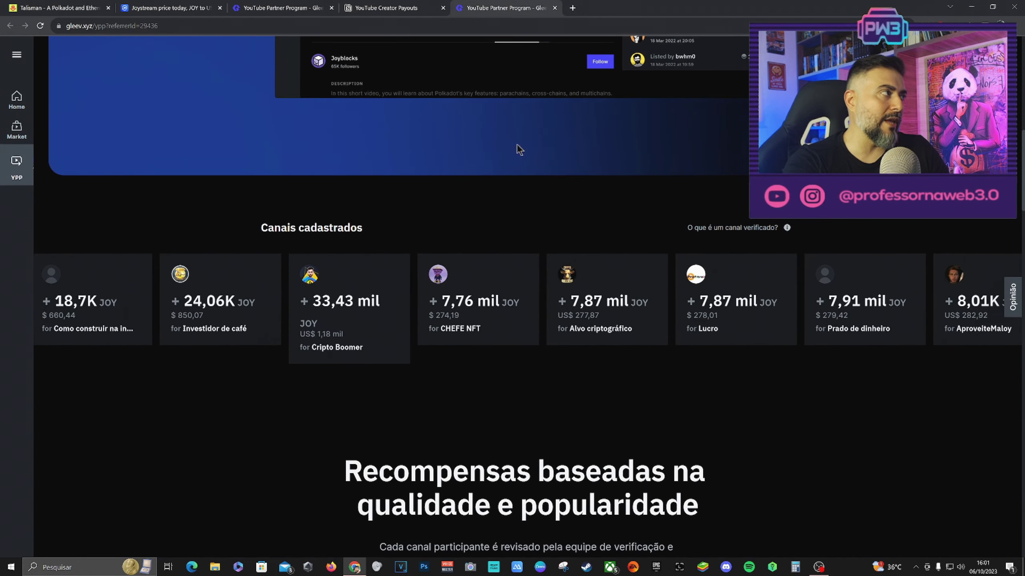
{"action": "scroll", "coordinate": [518, 144], "scroll_direction": "up", "scroll_amount": 6}
{"action": "scroll", "coordinate": [546, 177], "scroll_direction": "down", "scroll_amount": 12}
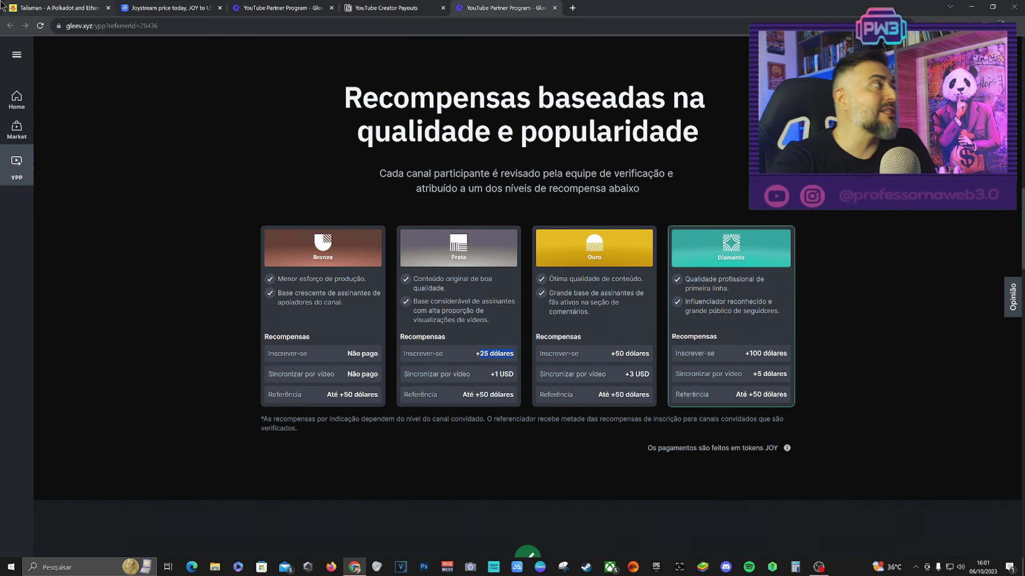
{"action": "left_click", "coordinate": [57, 8]}
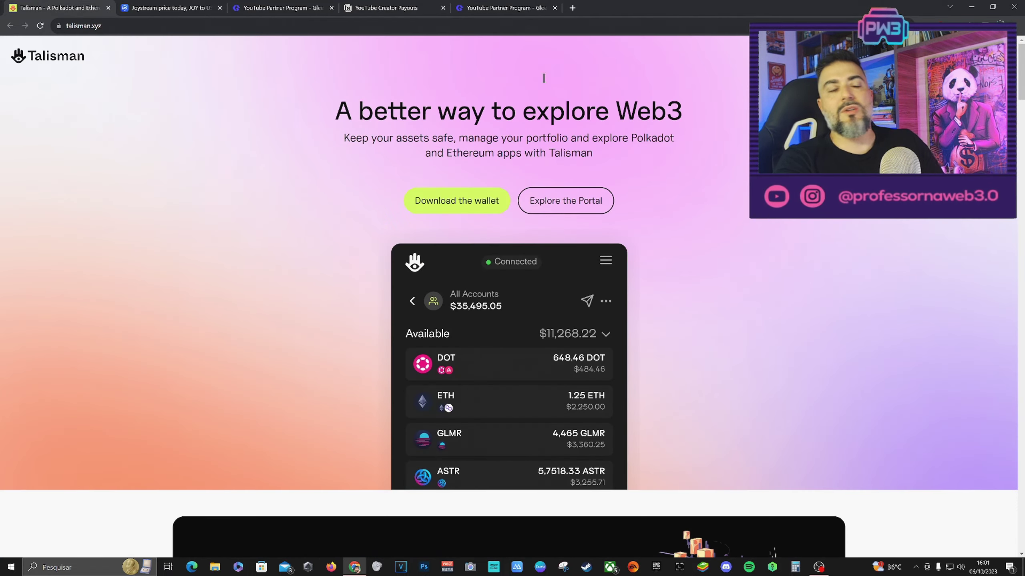
Return to the Gleev reward tiers and highlight the Ouro tier's sign-up and per-video sync rewards
{"action": "left_click", "coordinate": [456, 12]}
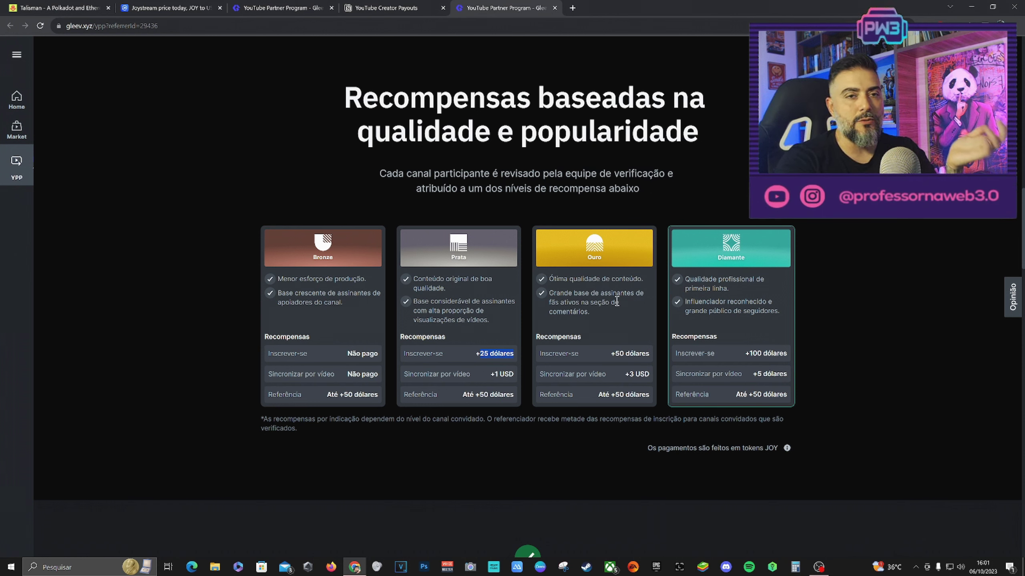
{"action": "left_click_drag", "start_coordinate": [611, 354], "coordinate": [650, 355]}
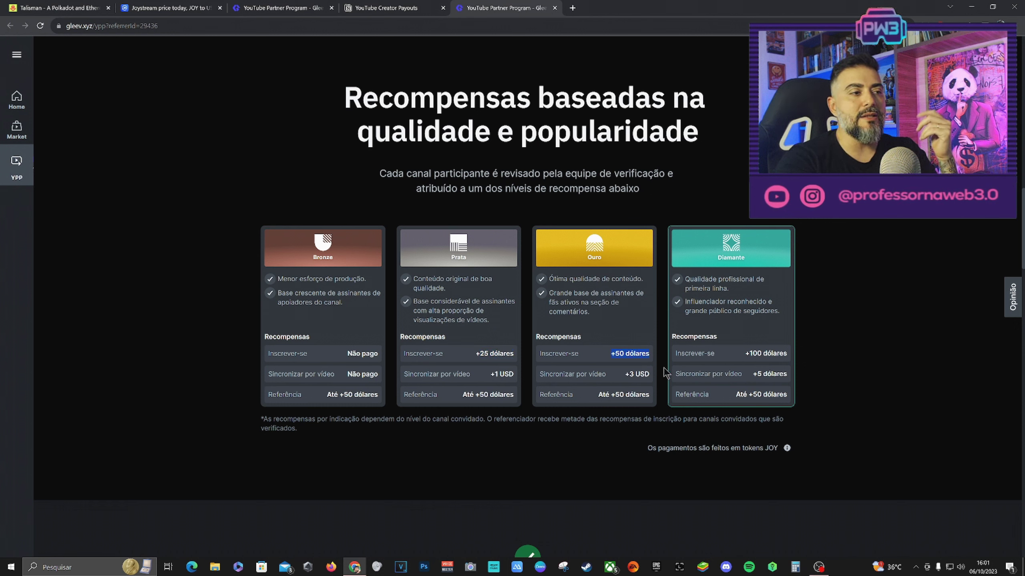
{"action": "left_click_drag", "start_coordinate": [639, 377], "coordinate": [657, 388]}
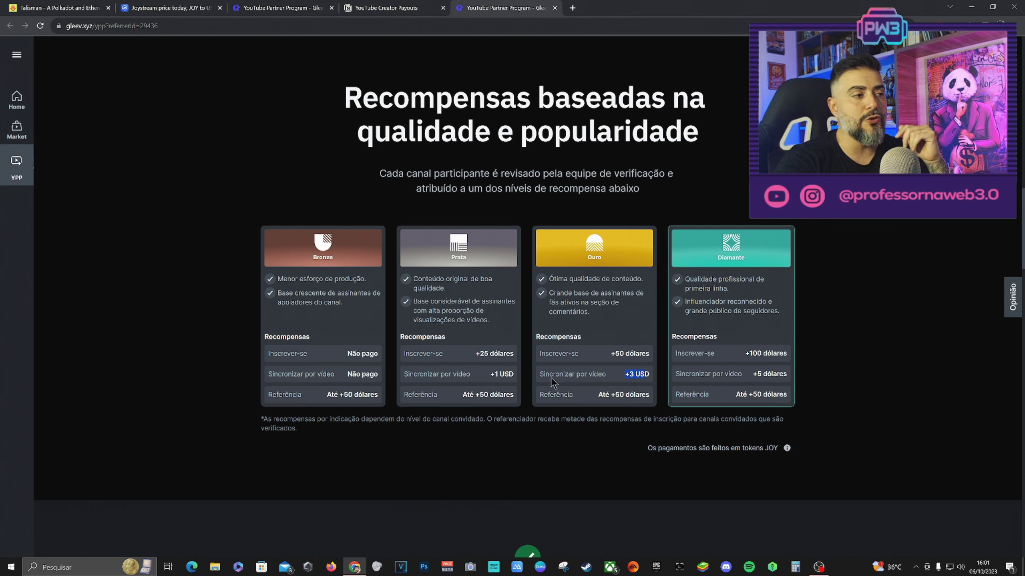
{"action": "left_click", "coordinate": [539, 435]}
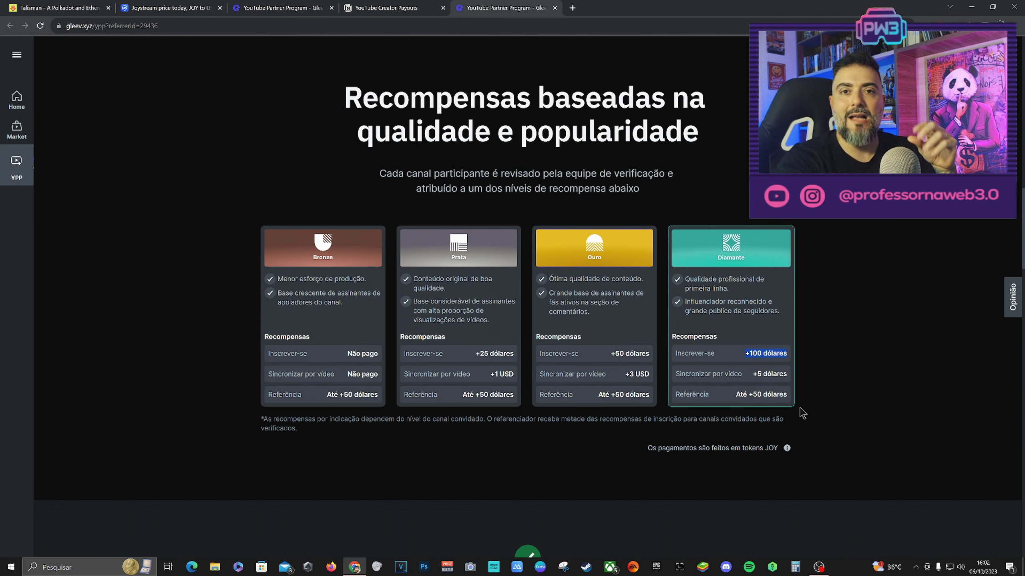
Highlight the Diamante tier's video sync and referral rewards, plus the referral row across all tiers, and clear the selection
{"action": "triple_click", "coordinate": [754, 375]}
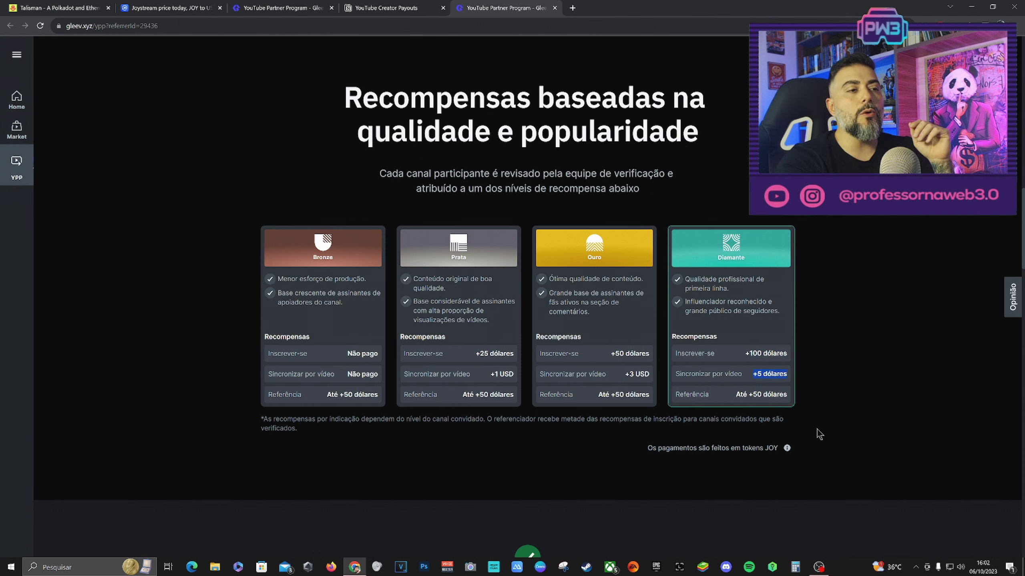
{"action": "triple_click", "coordinate": [730, 393]}
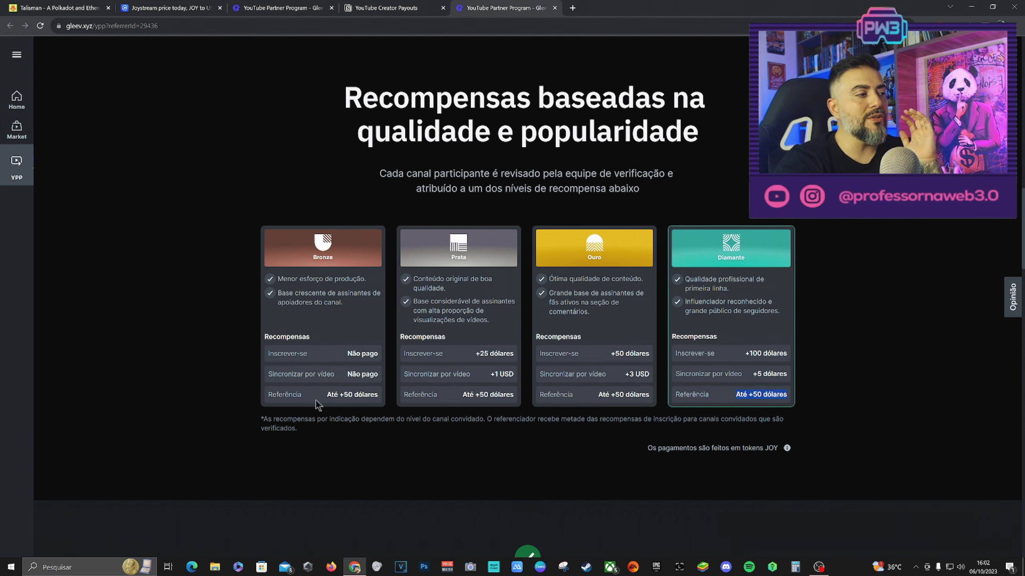
{"action": "left_click_drag", "start_coordinate": [268, 404], "coordinate": [807, 396]}
{"action": "left_click", "coordinate": [883, 393]}
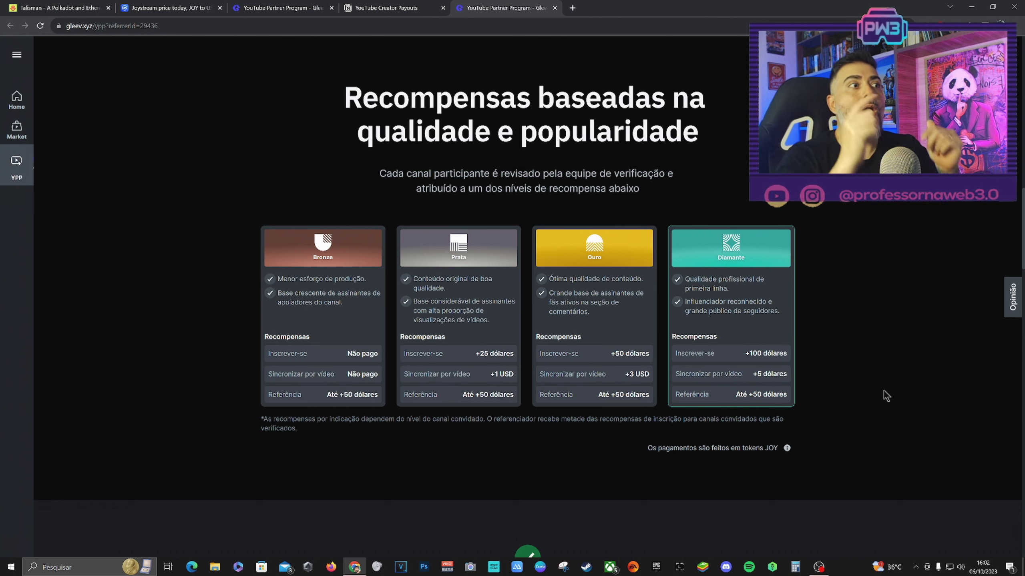
Find the "Conectar é seguro" section and highlight each item in its "Podemos ler" data list
{"action": "scroll", "coordinate": [884, 390], "scroll_direction": "down", "scroll_amount": 6}
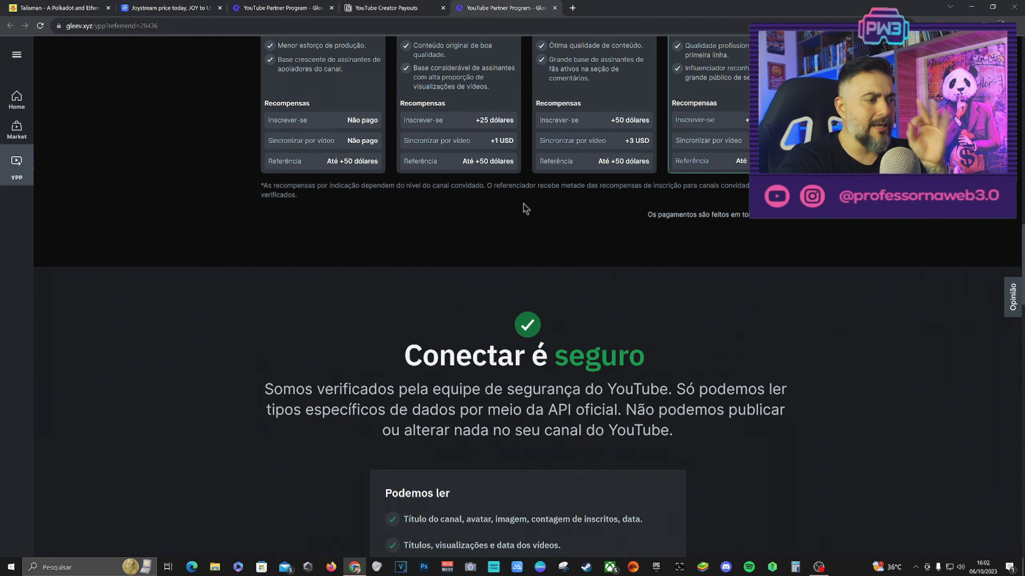
{"action": "scroll", "coordinate": [524, 209], "scroll_direction": "down", "scroll_amount": 5}
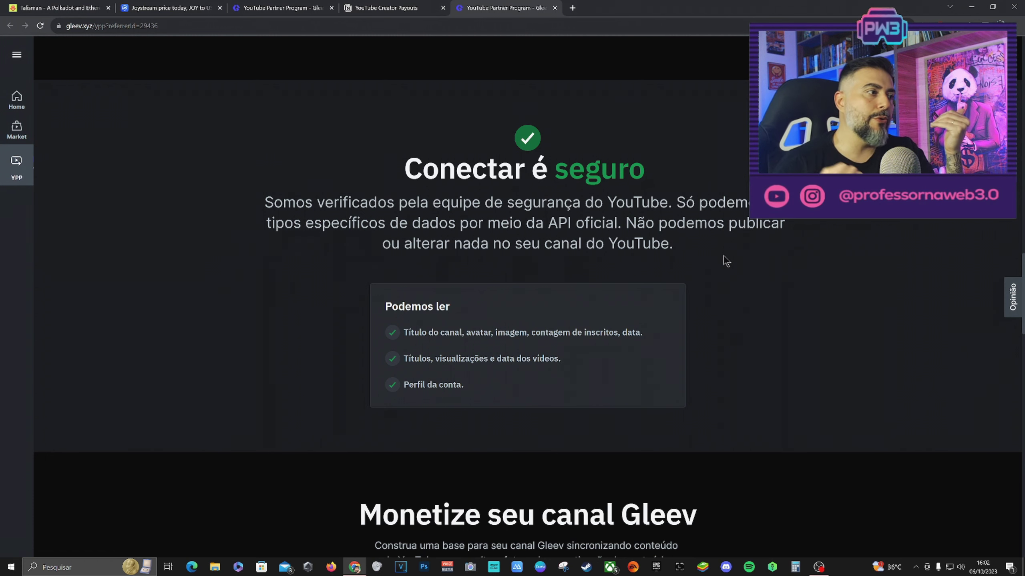
{"action": "left_click_drag", "start_coordinate": [406, 333], "coordinate": [664, 341]}
{"action": "left_click", "coordinate": [406, 358]}
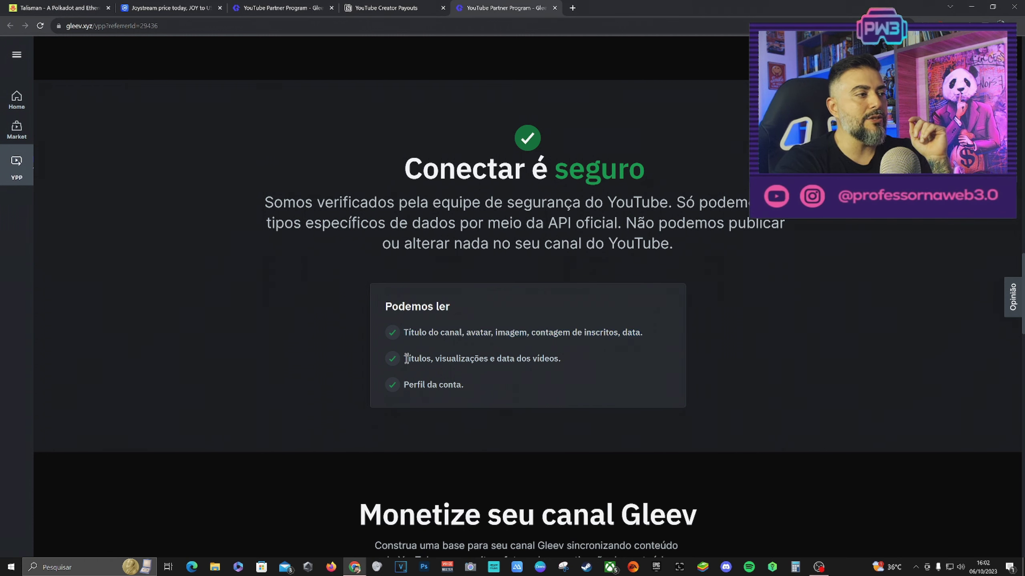
{"action": "left_click_drag", "start_coordinate": [406, 358], "coordinate": [564, 359]}
{"action": "left_click_drag", "start_coordinate": [403, 386], "coordinate": [527, 405]}
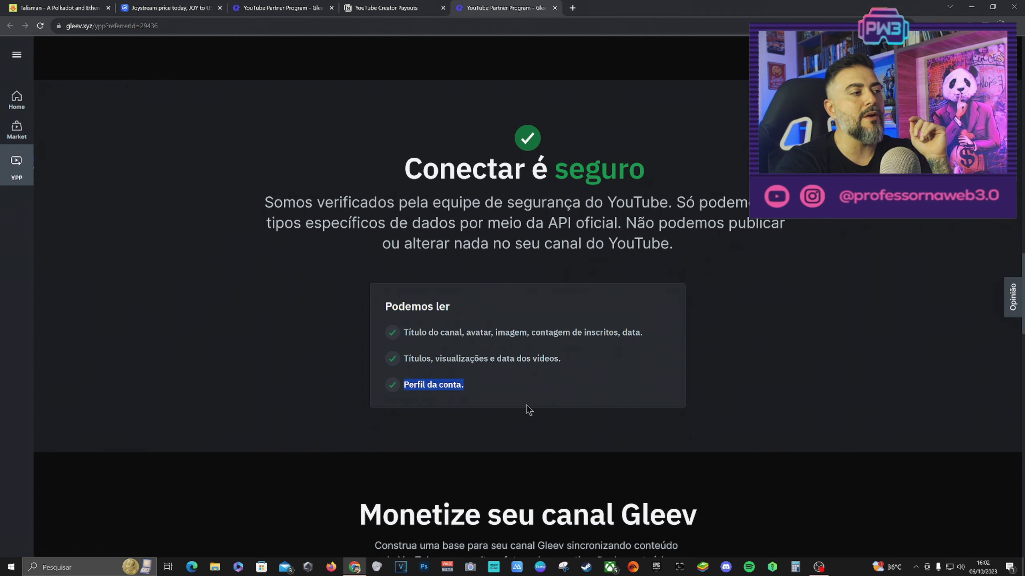
Highlight the statements on YouTube security verification, official API access and not altering the YouTube channel
{"action": "left_click_drag", "start_coordinate": [339, 204], "coordinate": [659, 203]}
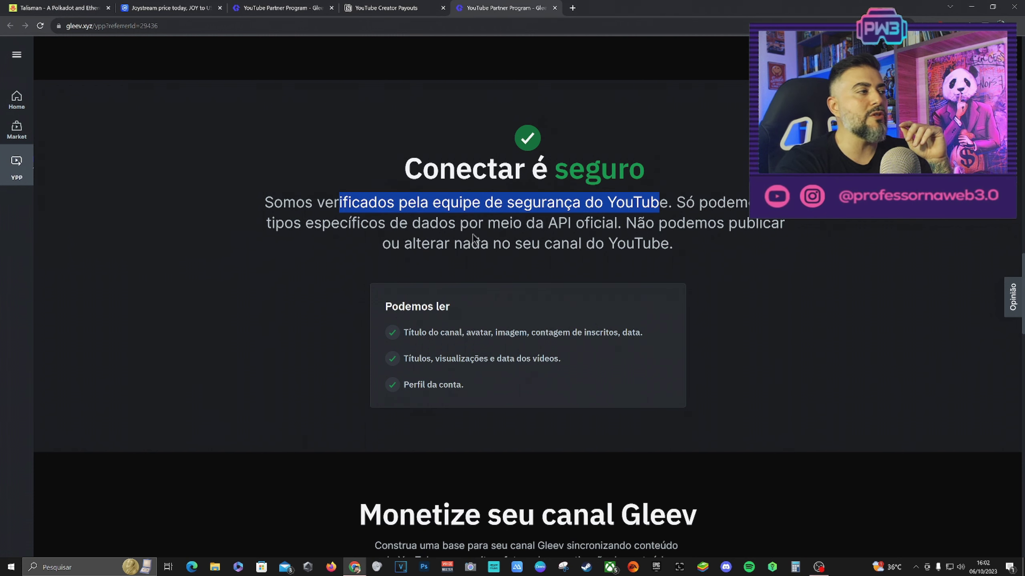
{"action": "left_click_drag", "start_coordinate": [341, 223], "coordinate": [619, 217]}
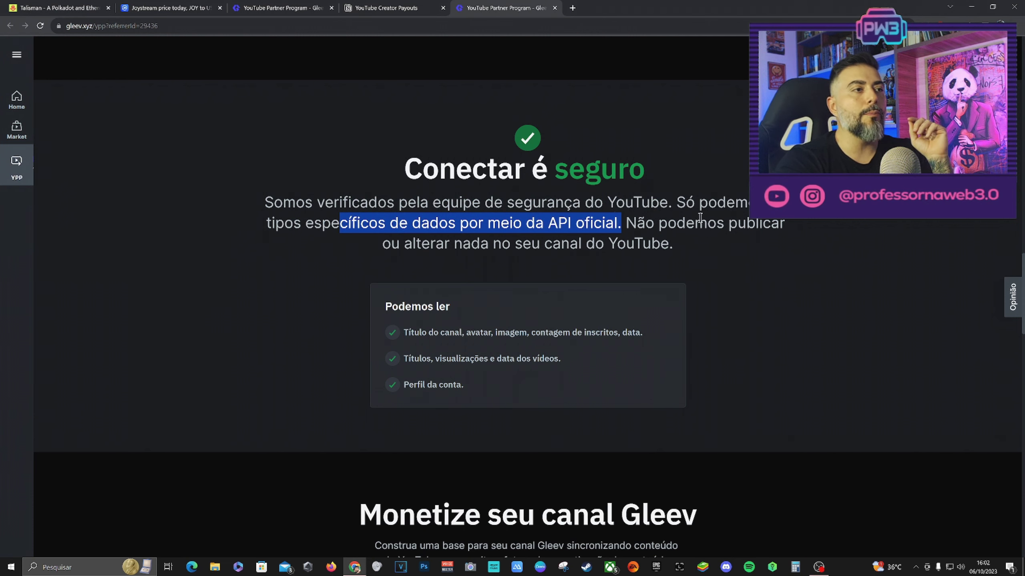
{"action": "left_click_drag", "start_coordinate": [455, 243], "coordinate": [698, 314]}
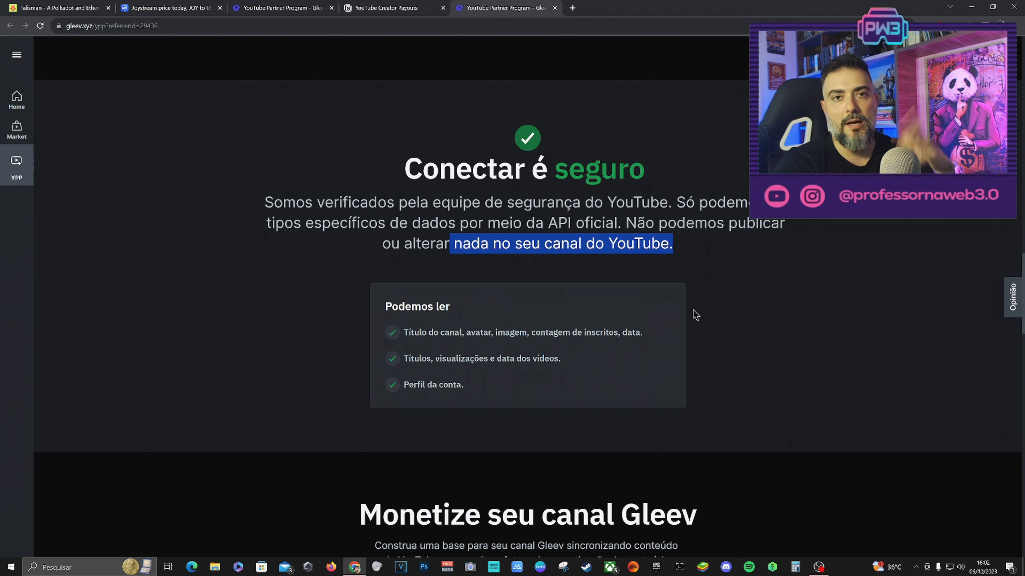
Examine the "Monetize seu canal Gleev" section and its text on creating and selling video NFTs on the marketplace
{"action": "scroll", "coordinate": [697, 314], "scroll_direction": "down", "scroll_amount": 5}
{"action": "scroll", "coordinate": [689, 313], "scroll_direction": "down", "scroll_amount": 2}
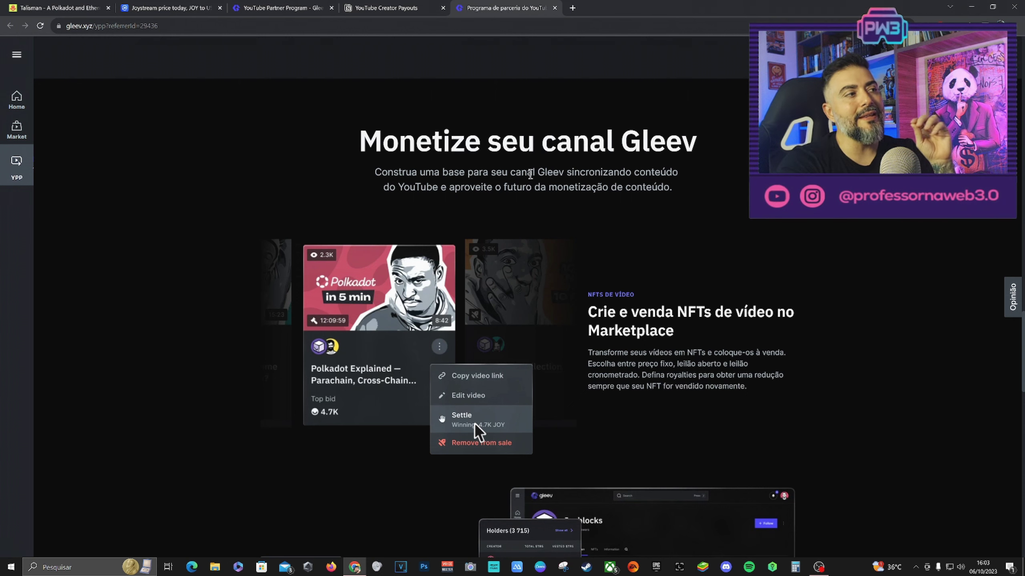
{"action": "scroll", "coordinate": [670, 306], "scroll_direction": "down", "scroll_amount": 2}
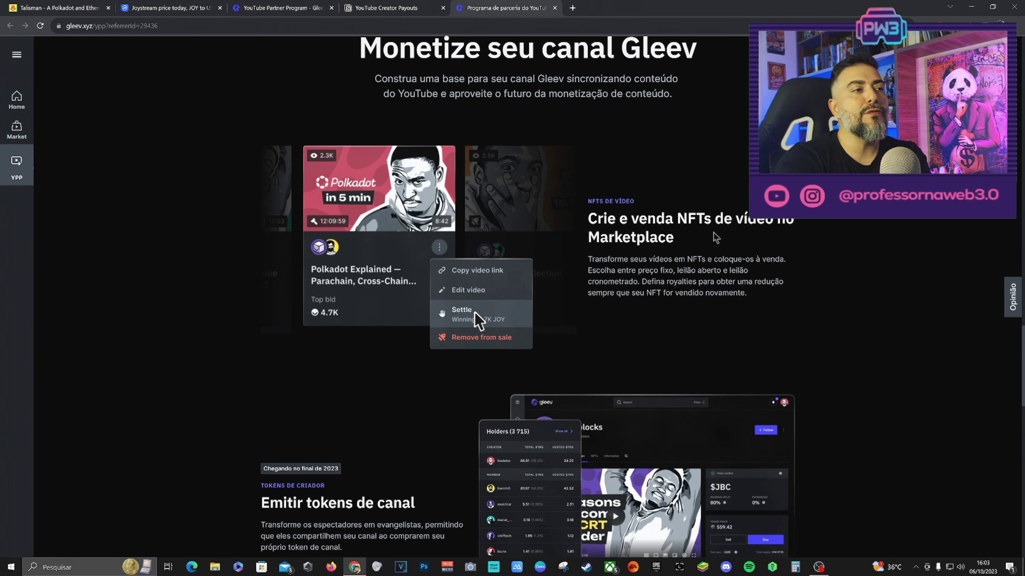
{"action": "left_click_drag", "start_coordinate": [716, 238], "coordinate": [553, 212]}
{"action": "left_click", "coordinate": [867, 329]}
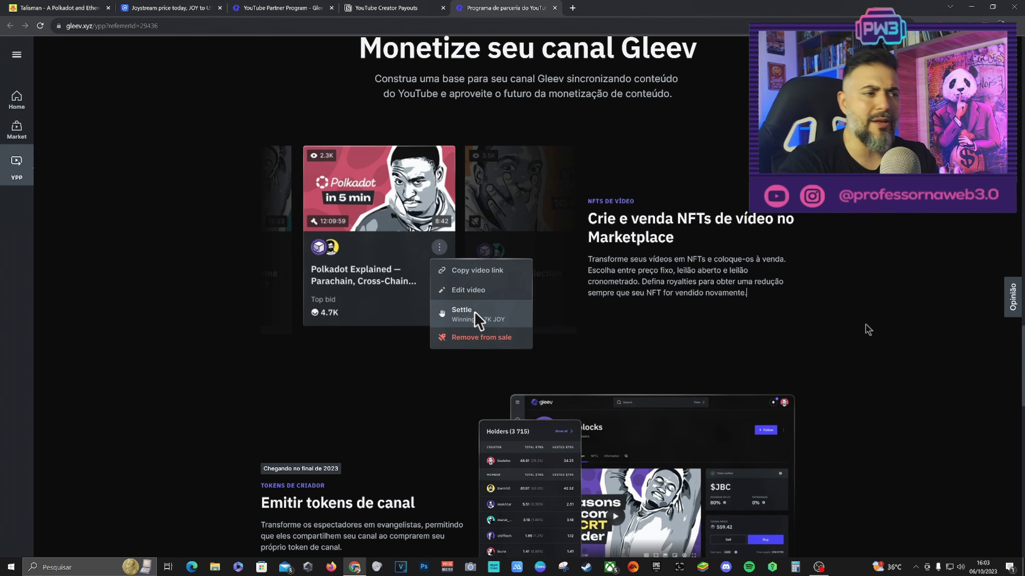
Review the channel token, tips and supporters-only content sections down to the closing sign-up banner, and return to the page's top
{"action": "scroll", "coordinate": [867, 329], "scroll_direction": "down", "scroll_amount": 5}
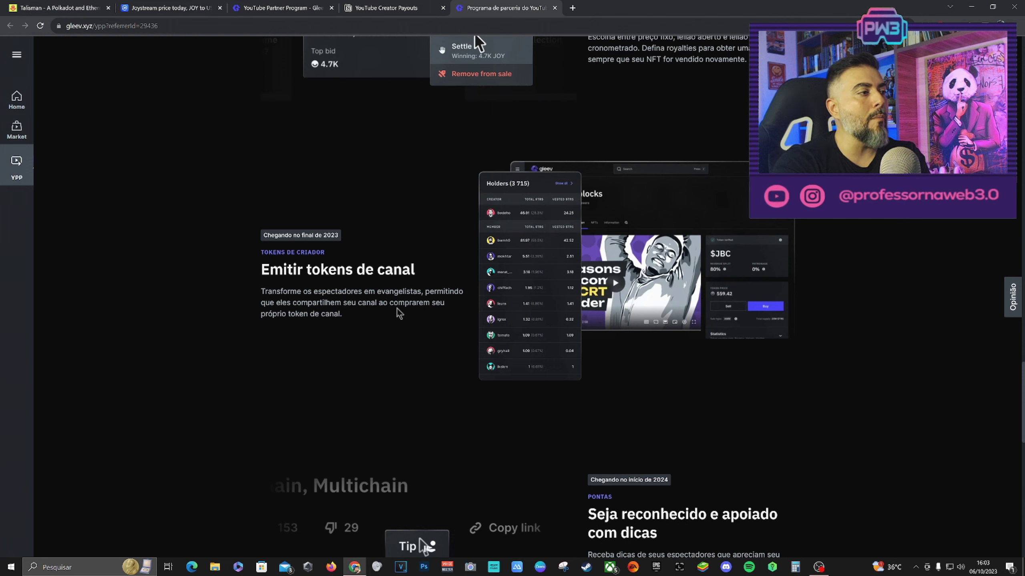
{"action": "left_click_drag", "start_coordinate": [284, 314], "coordinate": [366, 323]}
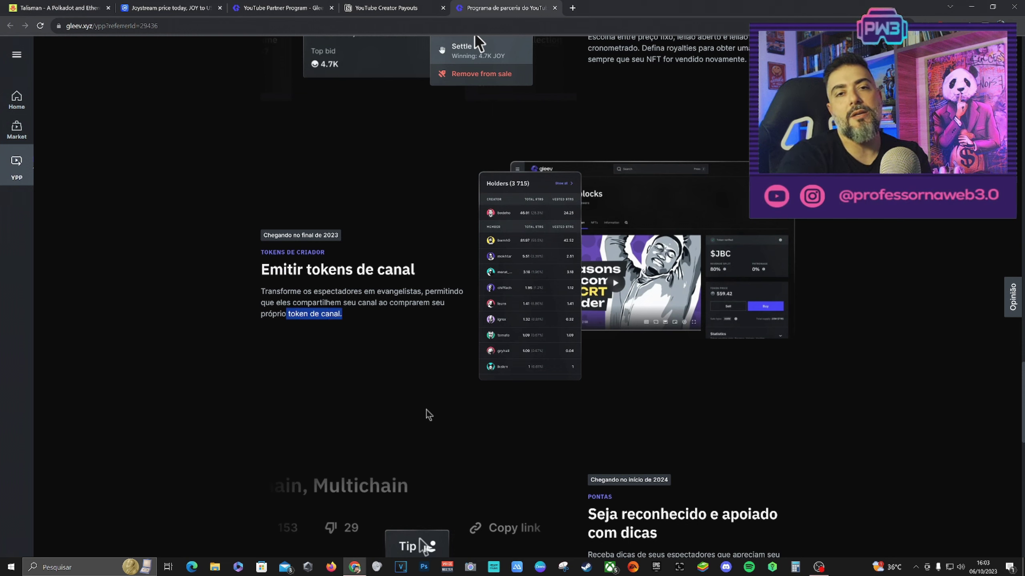
{"action": "scroll", "coordinate": [956, 356], "scroll_direction": "down", "scroll_amount": 5}
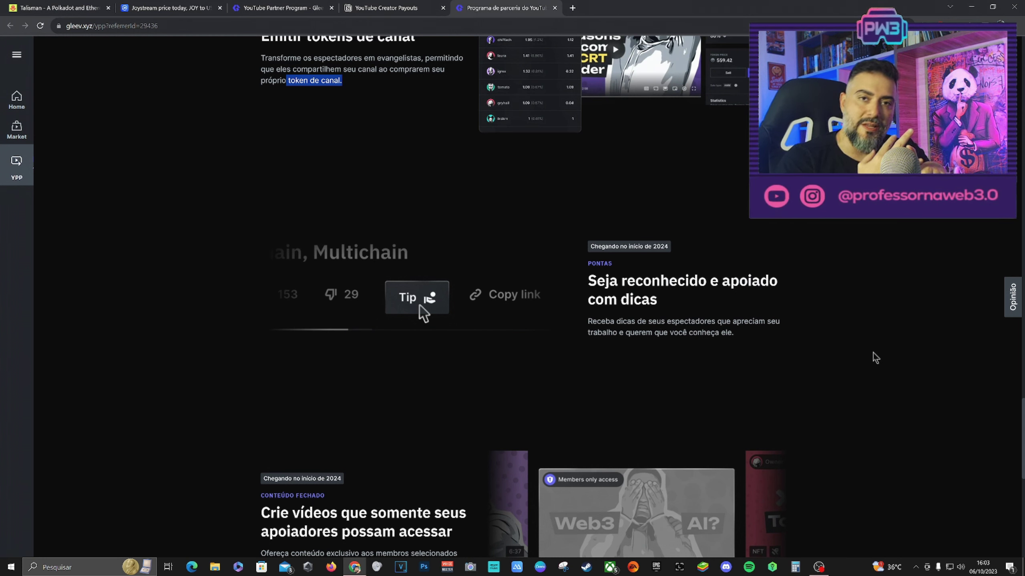
{"action": "scroll", "coordinate": [872, 357], "scroll_direction": "down", "scroll_amount": 7}
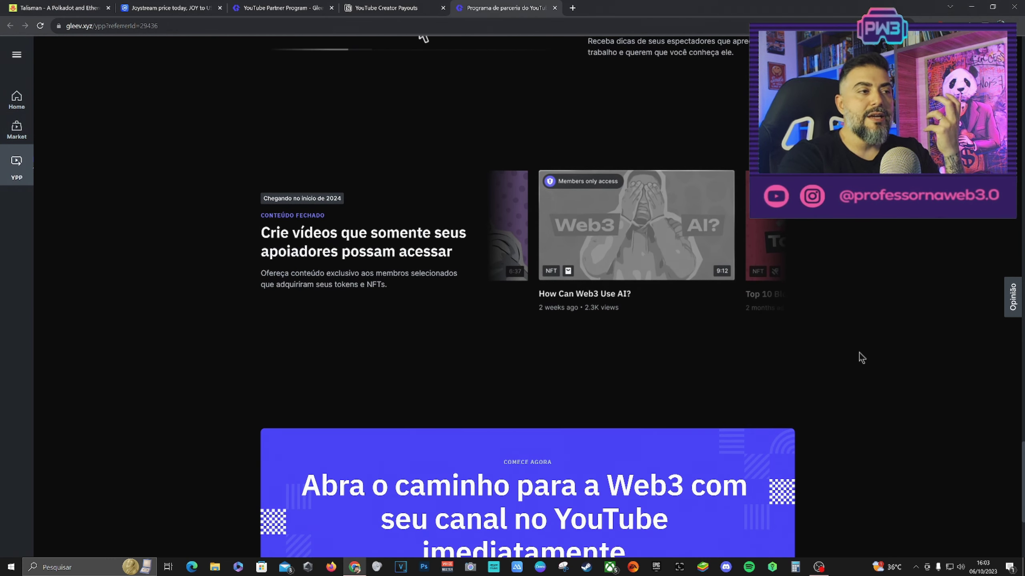
{"action": "scroll", "coordinate": [859, 353], "scroll_direction": "down", "scroll_amount": 1}
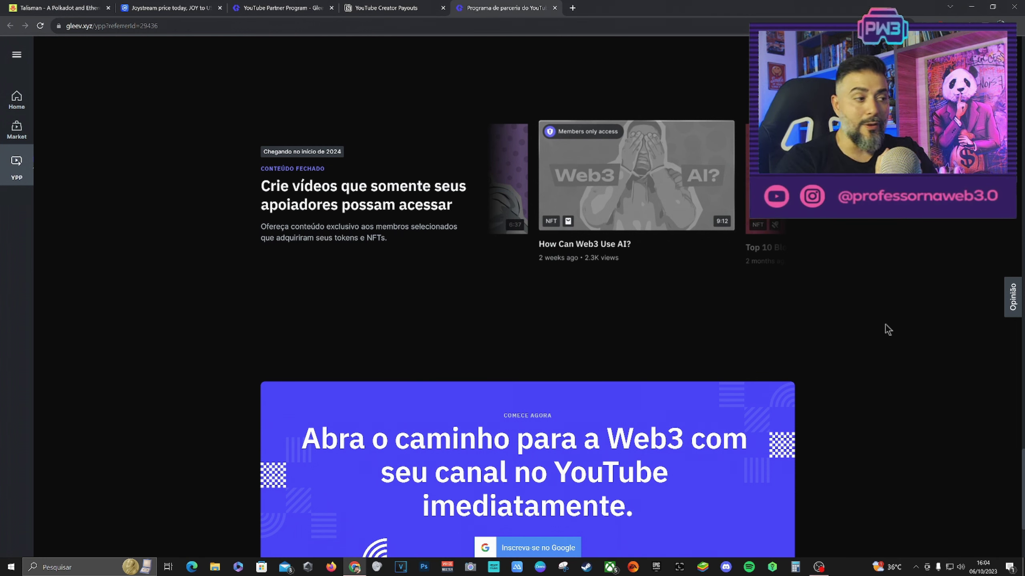
{"action": "scroll", "coordinate": [886, 325], "scroll_direction": "down", "scroll_amount": 4}
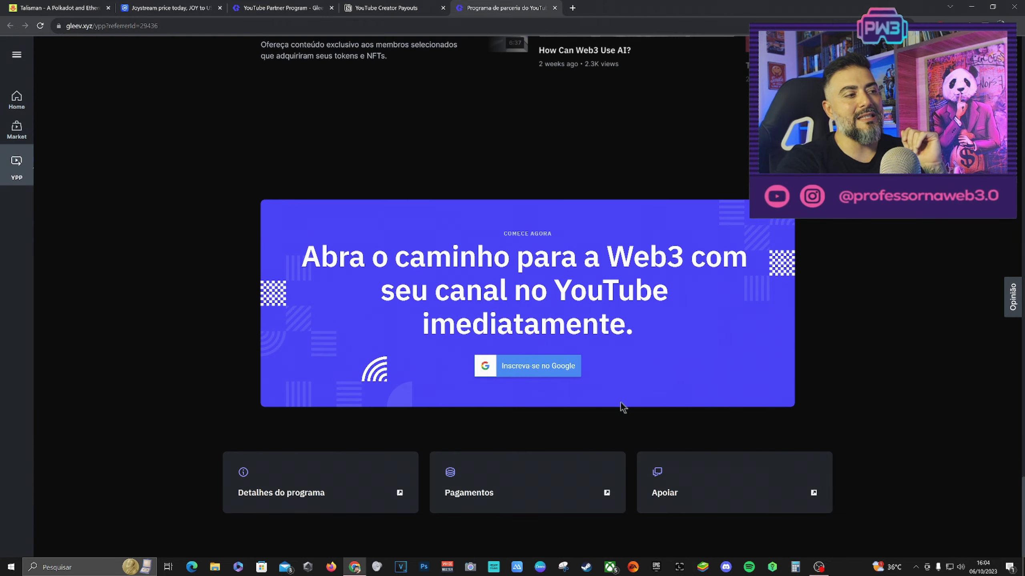
{"action": "scroll", "coordinate": [818, 397], "scroll_direction": "up", "scroll_amount": 20}
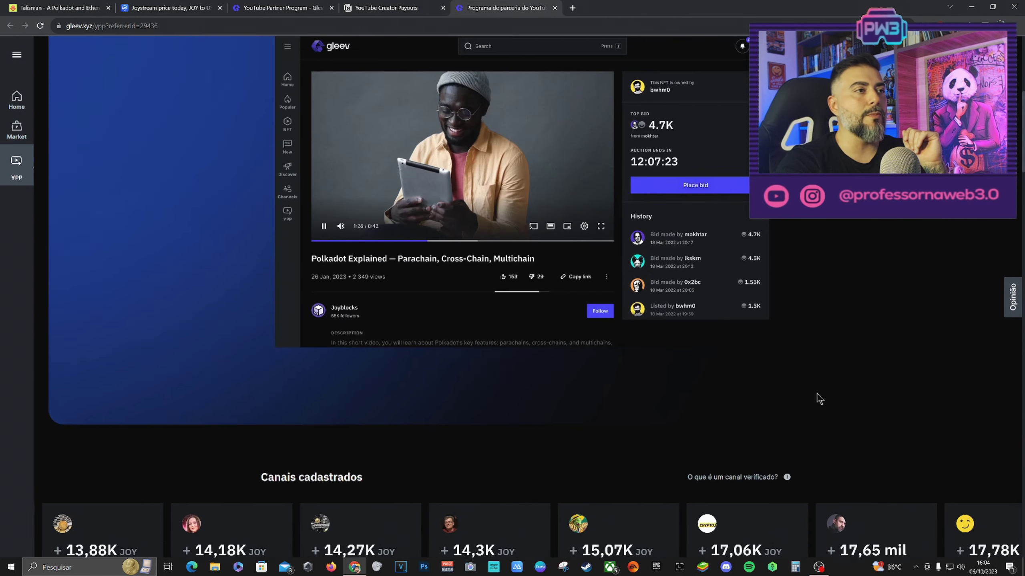
{"action": "scroll", "coordinate": [817, 394], "scroll_direction": "up", "scroll_amount": 10}
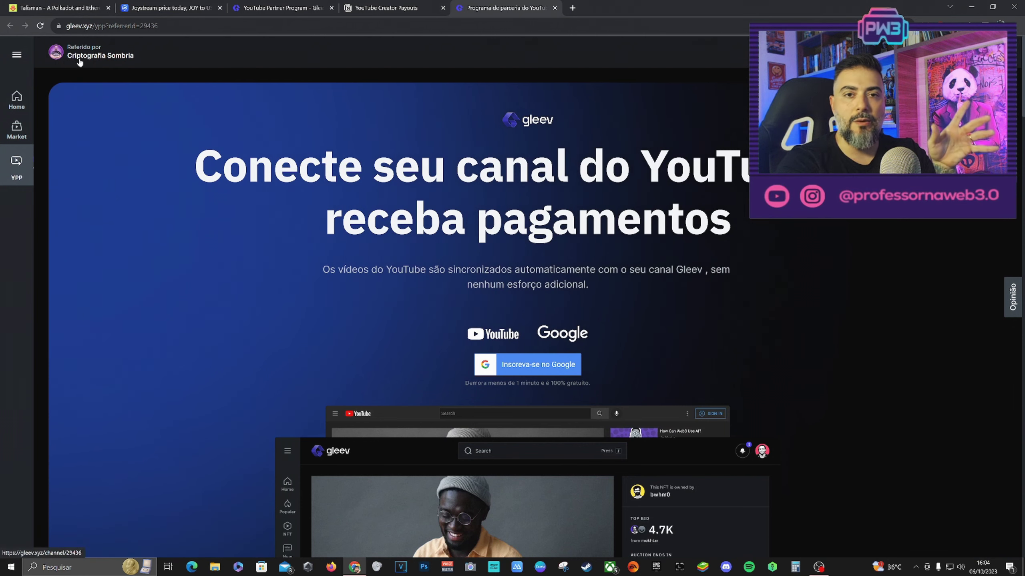
Start the YouTube Partner Program sign-up by creating an account and granting Gleev access to view the Google account's YouTube data
{"action": "left_click", "coordinate": [533, 374]}
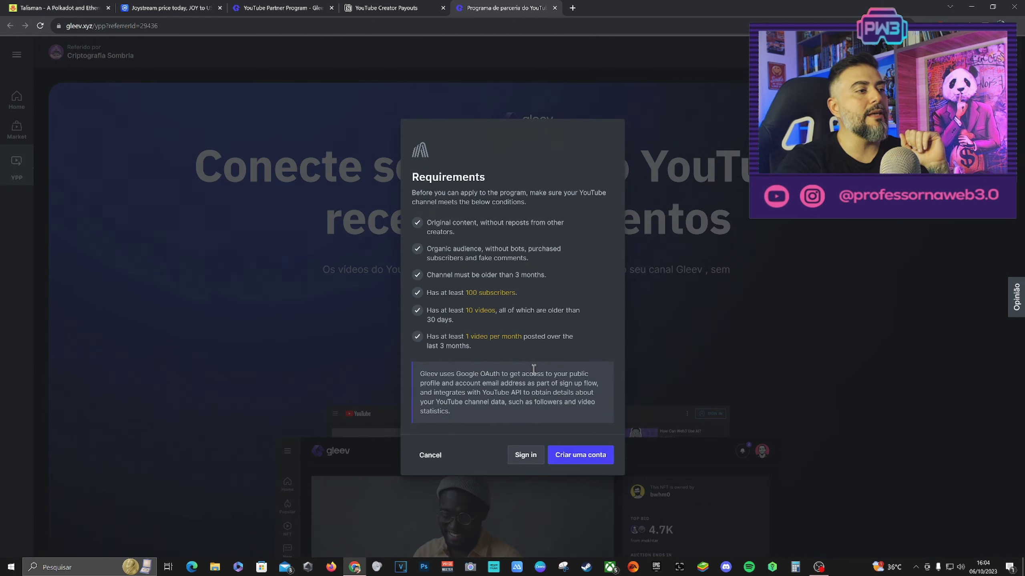
{"action": "left_click", "coordinate": [590, 461]}
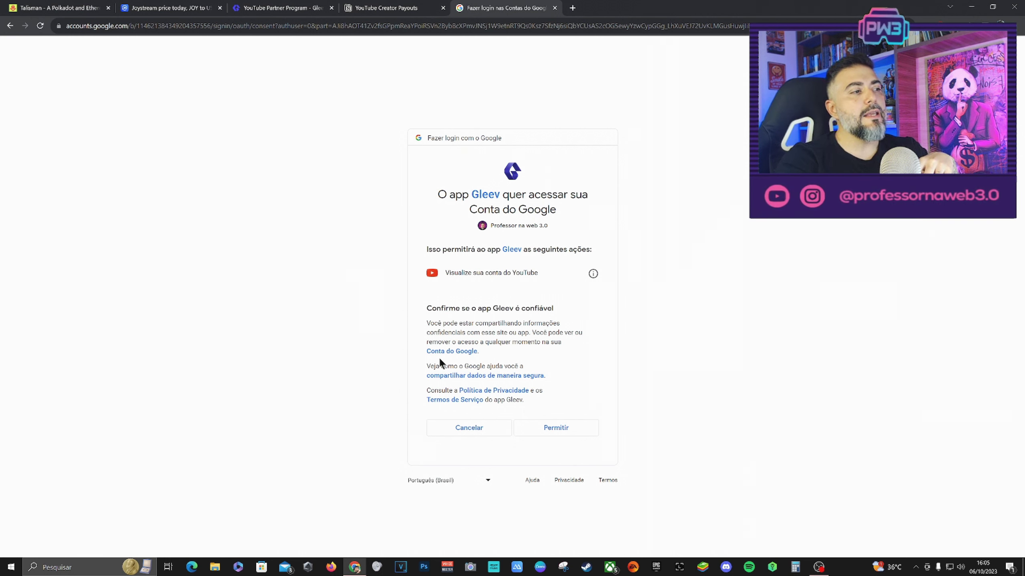
{"action": "left_click", "coordinate": [560, 427]}
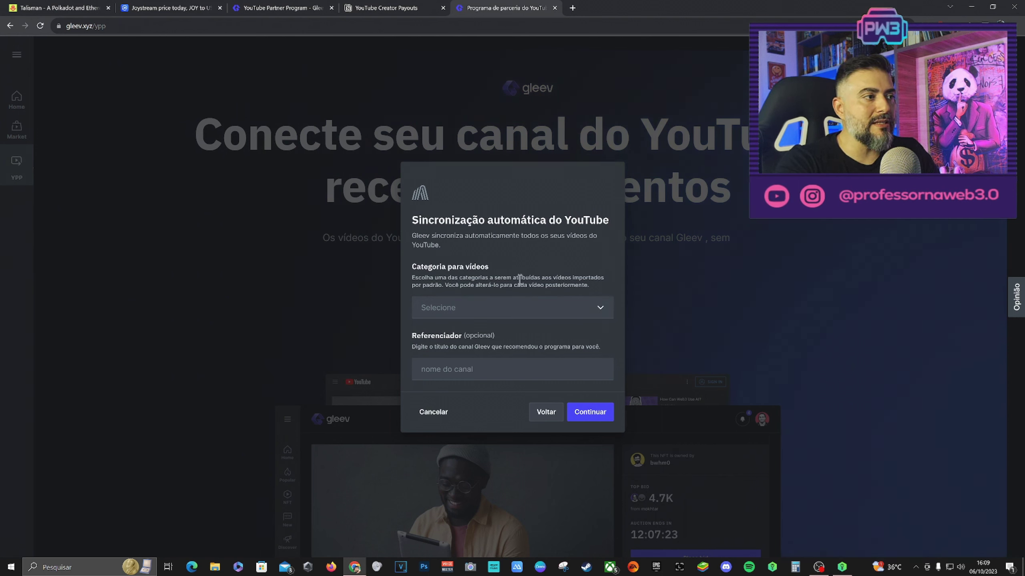
Set the default category for synced YouTube videos to Criptografia
{"action": "left_click", "coordinate": [602, 310]}
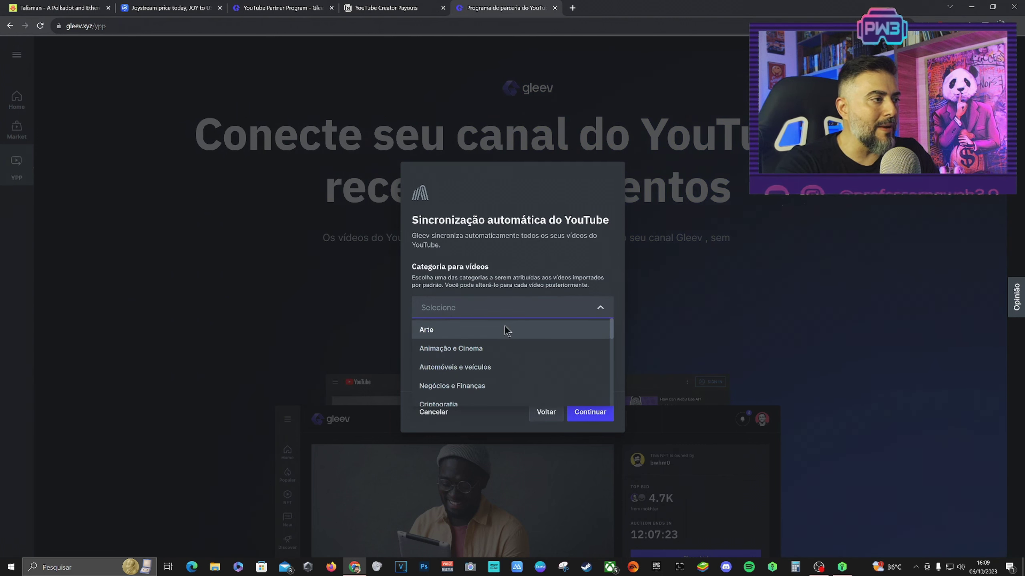
{"action": "left_click", "coordinate": [484, 312]}
{"action": "left_click", "coordinate": [601, 306]}
{"action": "scroll", "coordinate": [521, 339], "scroll_direction": "down", "scroll_amount": 1}
{"action": "left_click", "coordinate": [490, 358]}
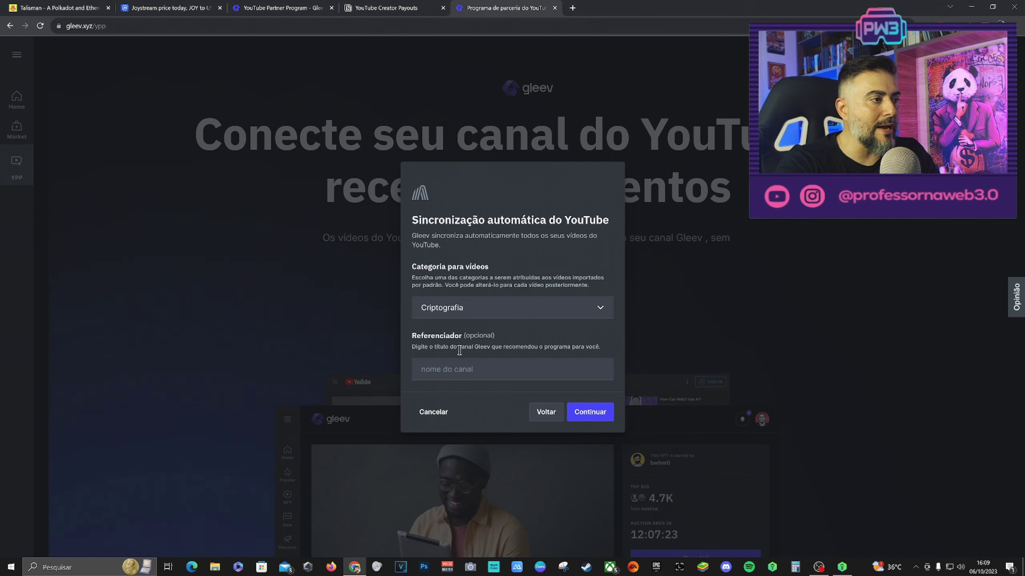
Choose the Shadow Crypto channel as the referrer and continue the sign-up
{"action": "left_click", "coordinate": [515, 370]}
{"action": "type", "text": "shadow crypto"}
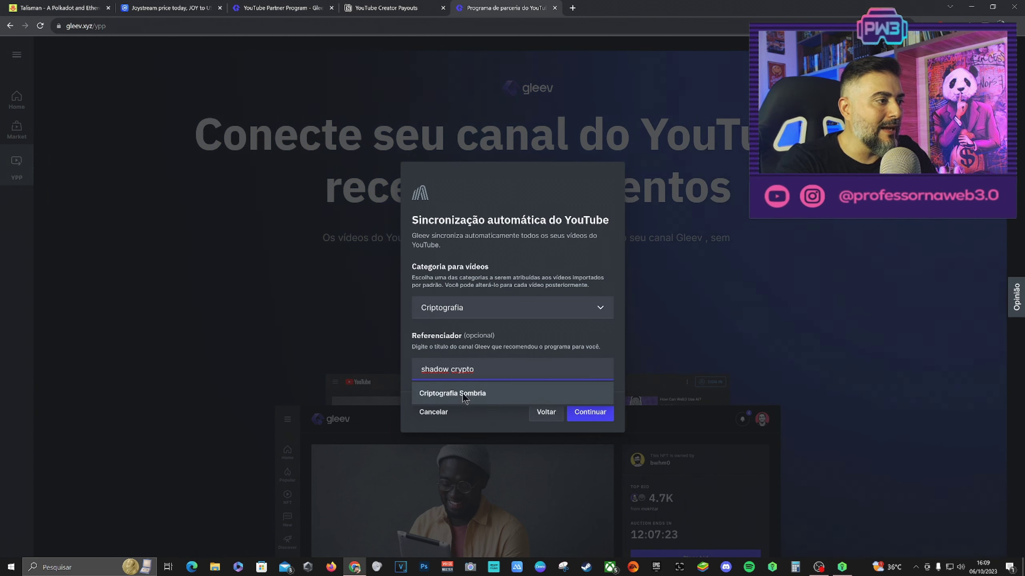
{"action": "left_click", "coordinate": [475, 396]}
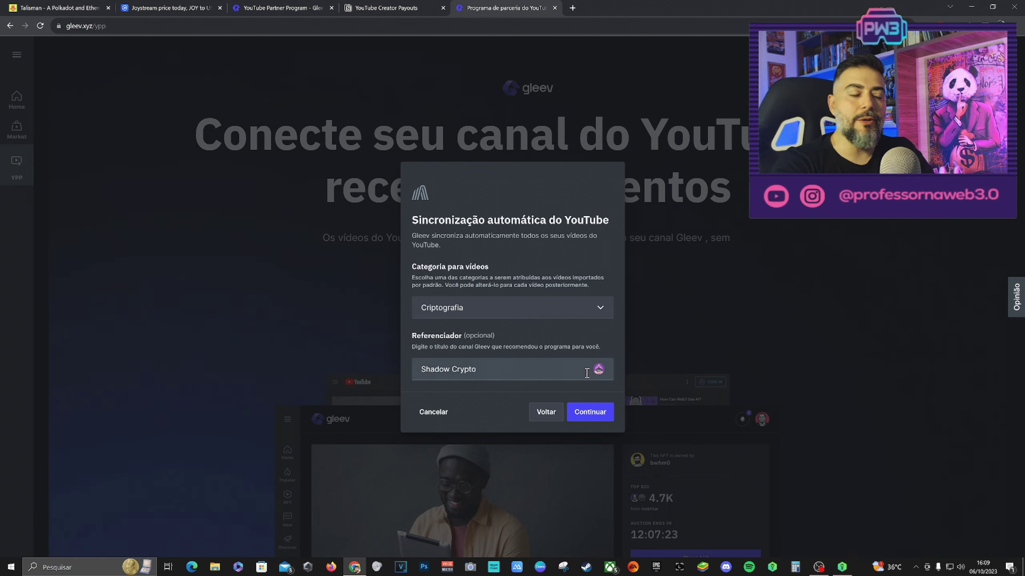
{"action": "left_click", "coordinate": [589, 421]}
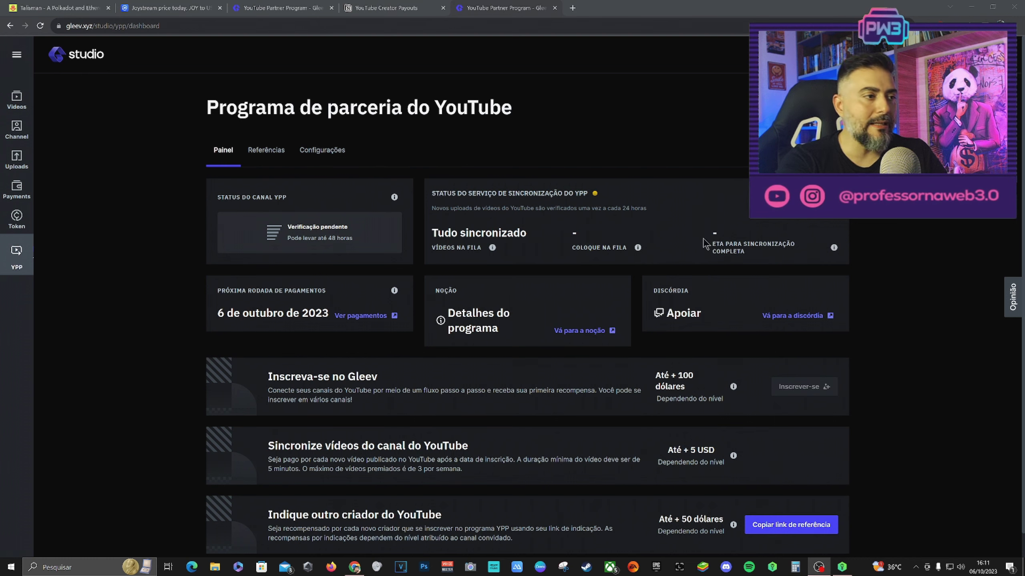
Copy the creator referral link from the partner program dashboard, and look at its Referências and Configurações sections
{"action": "scroll", "coordinate": [901, 244], "scroll_direction": "down", "scroll_amount": 1}
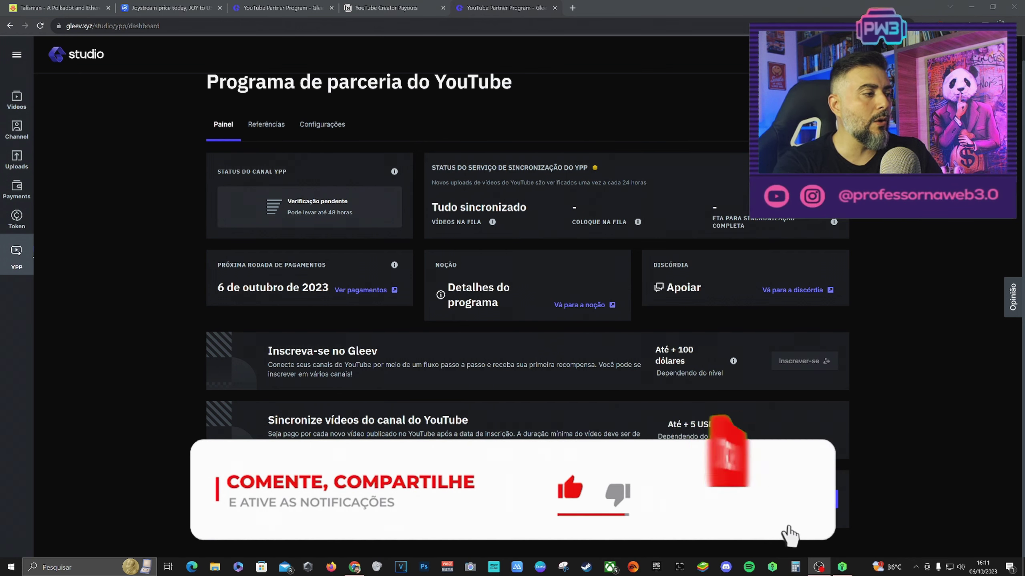
{"action": "left_click", "coordinate": [814, 505]}
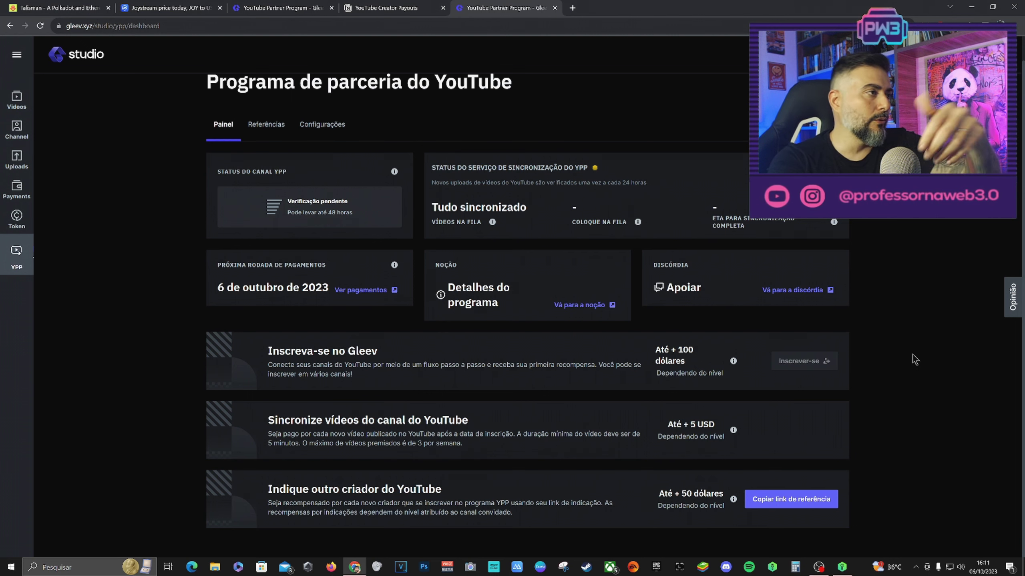
{"action": "left_click", "coordinate": [267, 125]}
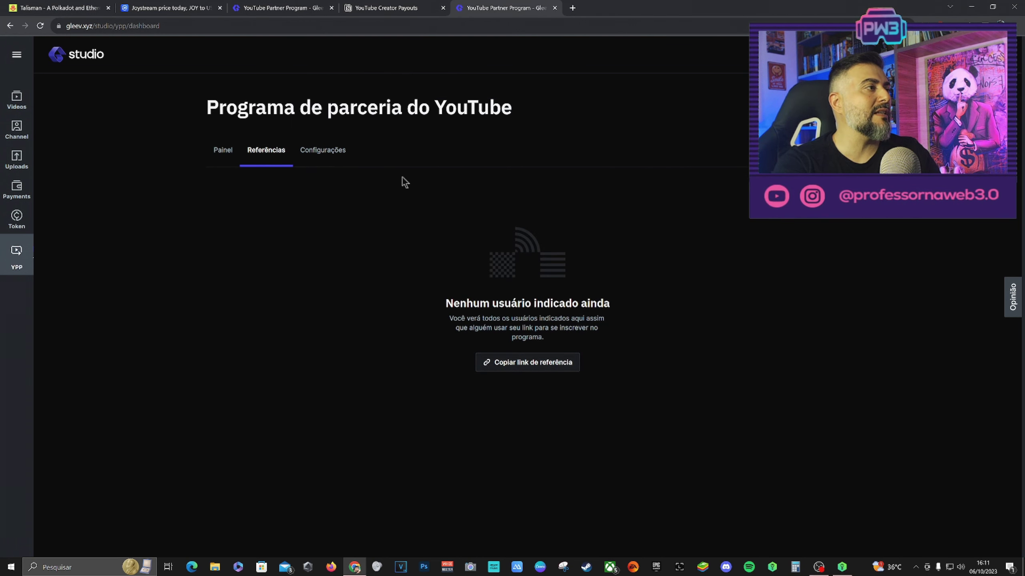
{"action": "left_click", "coordinate": [327, 157]}
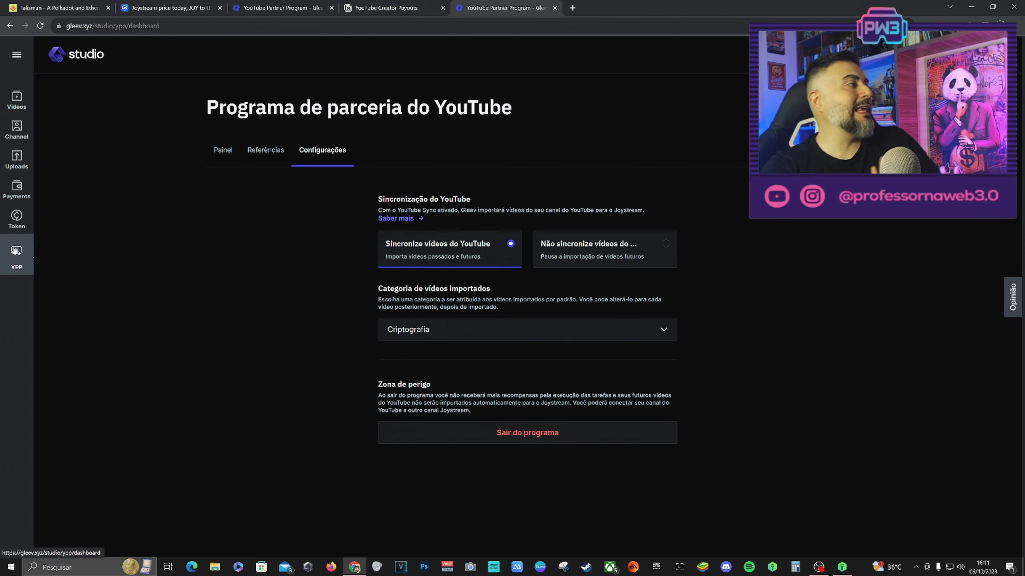
View the creator token page and the payments overview, dismissing the payments introduction
{"action": "left_click", "coordinate": [16, 220]}
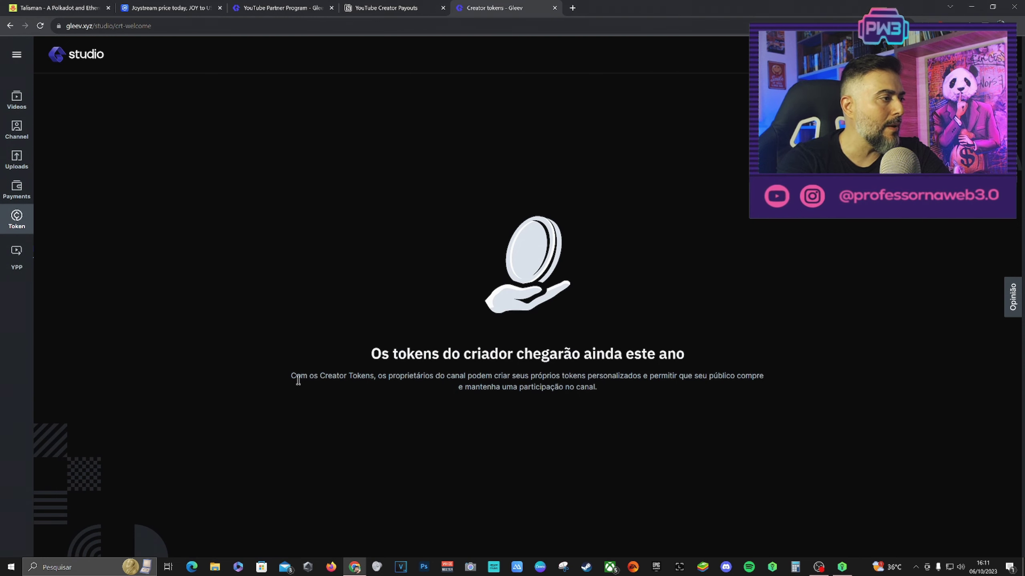
{"action": "left_click", "coordinate": [18, 195]}
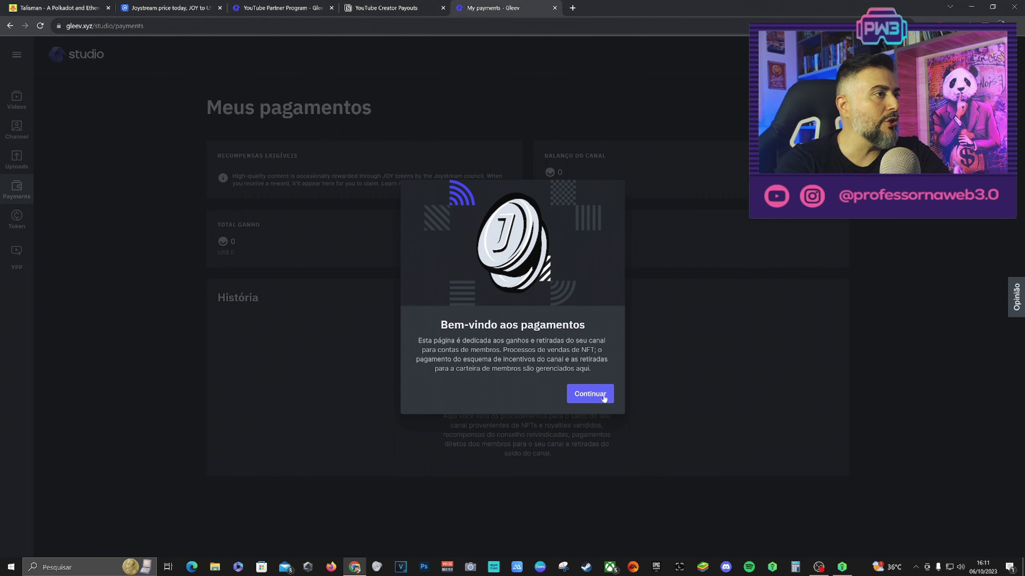
{"action": "left_click", "coordinate": [590, 394]}
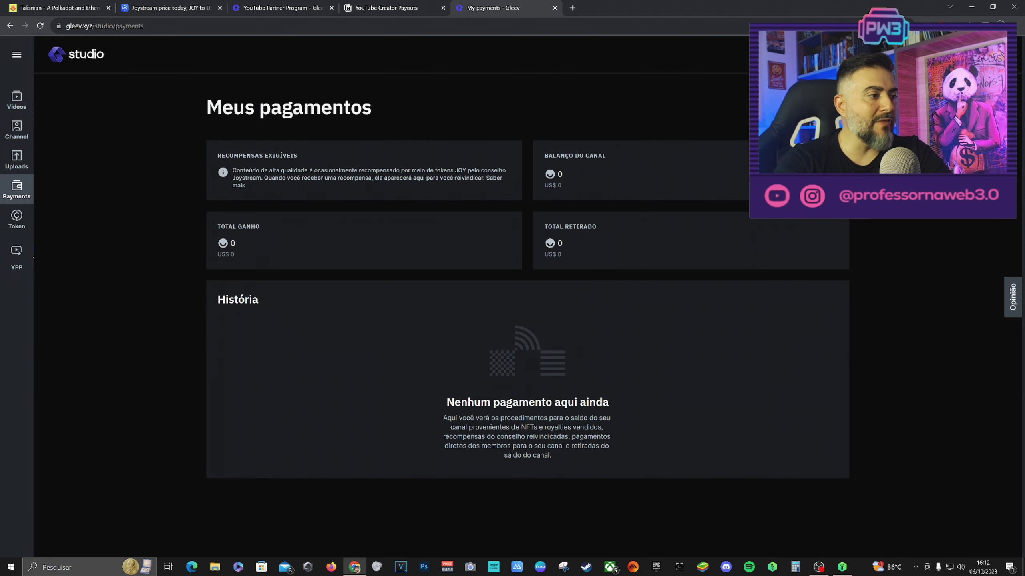
Check the channel assets under the uploads, and look through the channel's branding, language and privacy settings
{"action": "left_click", "coordinate": [18, 160]}
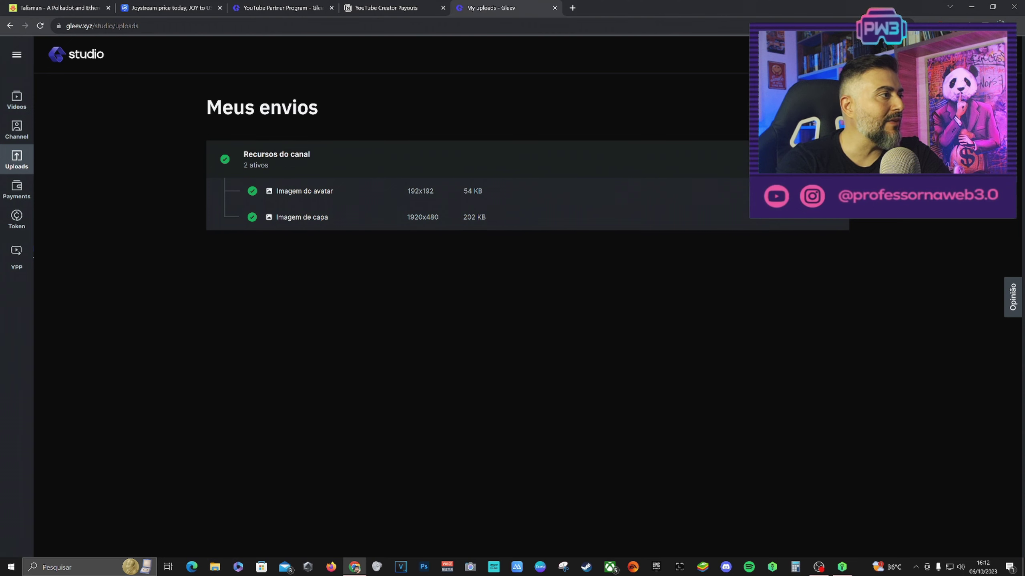
{"action": "left_click", "coordinate": [488, 157]}
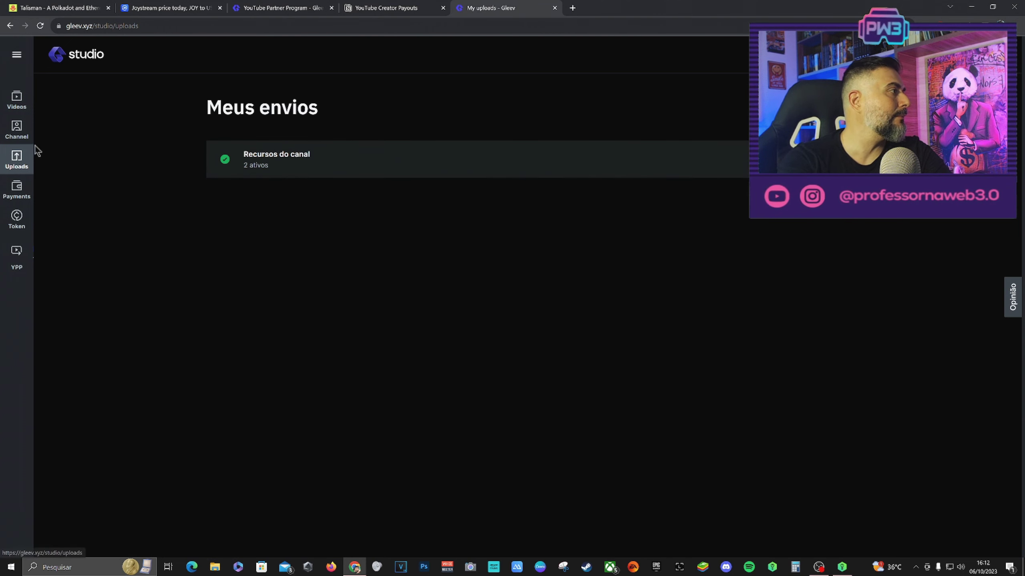
{"action": "left_click", "coordinate": [16, 130]}
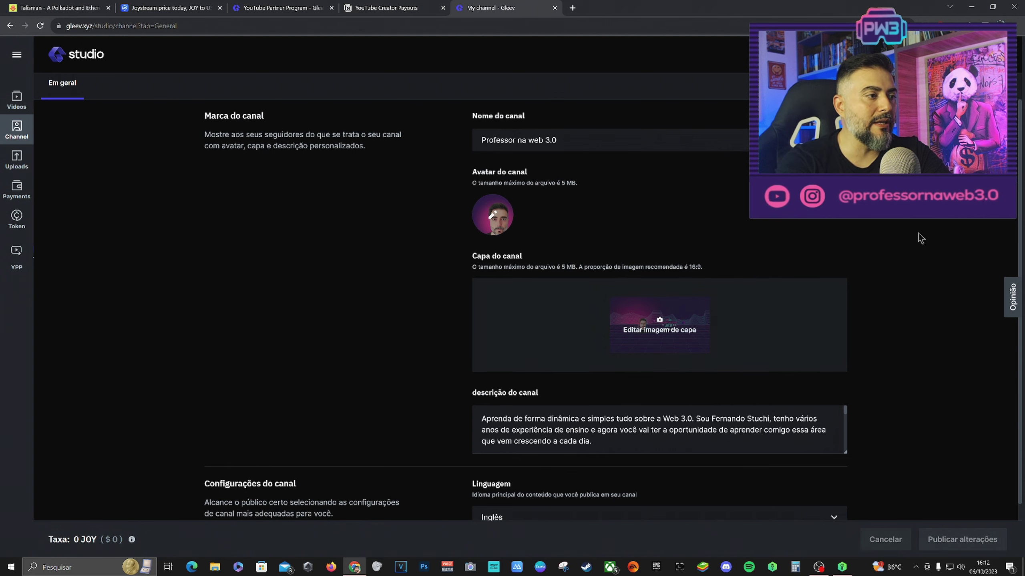
{"action": "scroll", "coordinate": [918, 234], "scroll_direction": "down", "scroll_amount": 3}
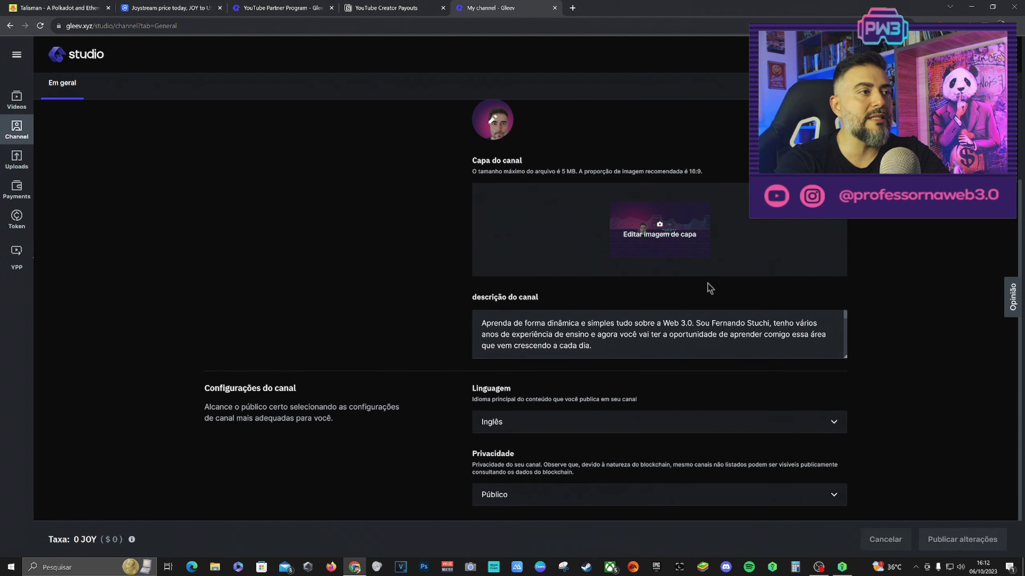
{"action": "scroll", "coordinate": [853, 258], "scroll_direction": "up", "scroll_amount": 3}
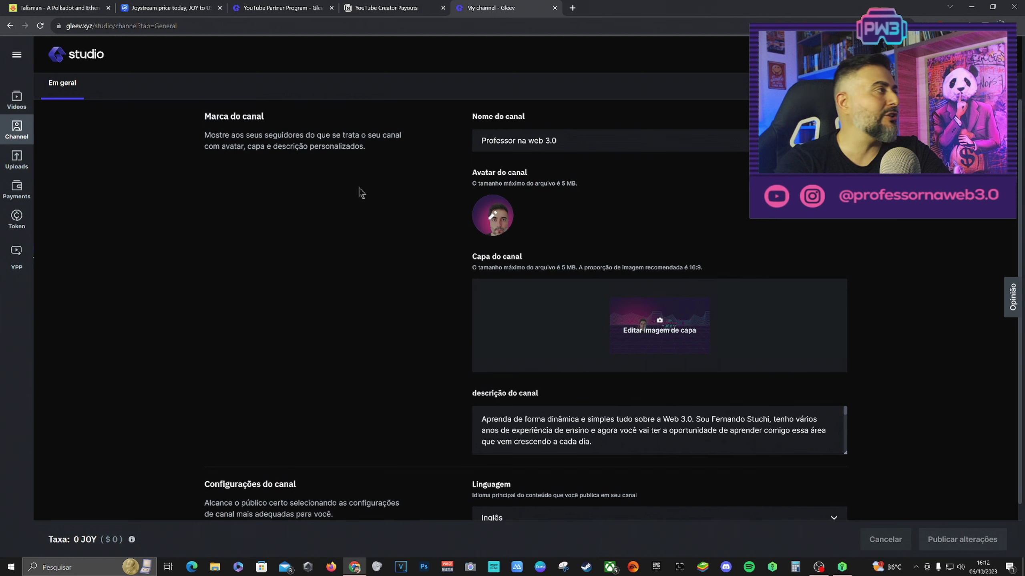
View the new video upload form from the videos page, and return to the videos list
{"action": "left_click", "coordinate": [17, 98]}
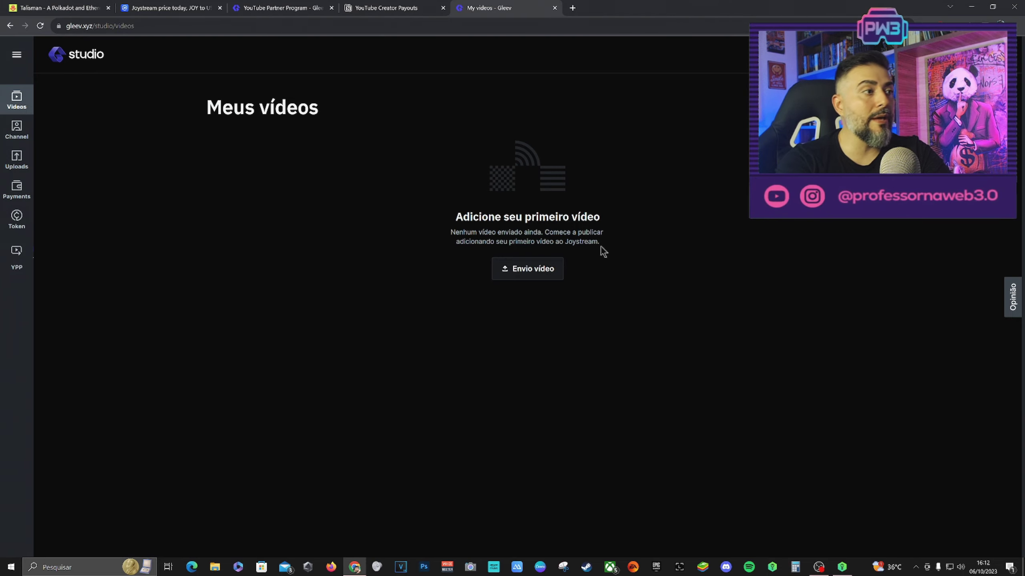
{"action": "left_click", "coordinate": [539, 276]}
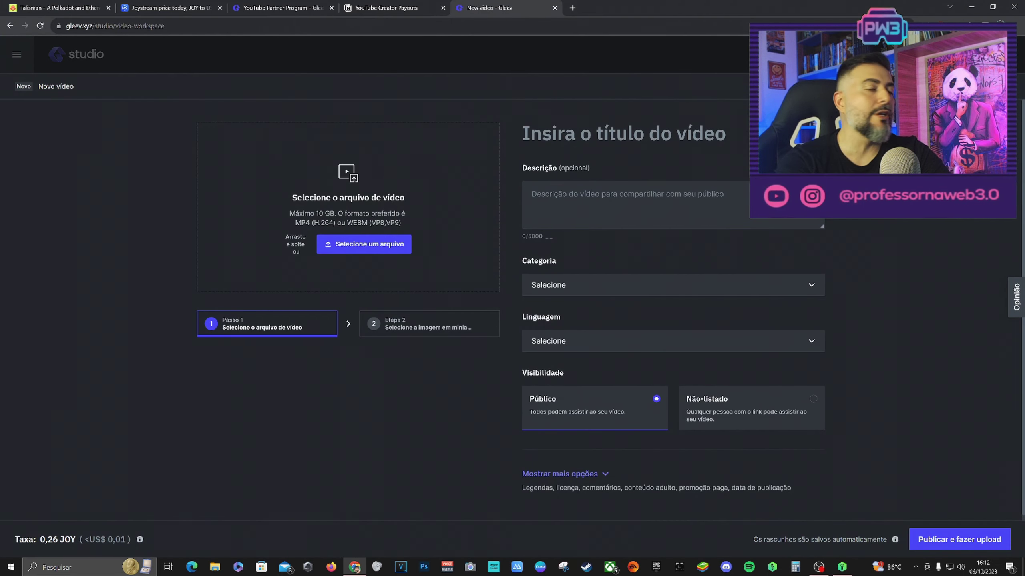
{"action": "key", "text": "alt+Left"}
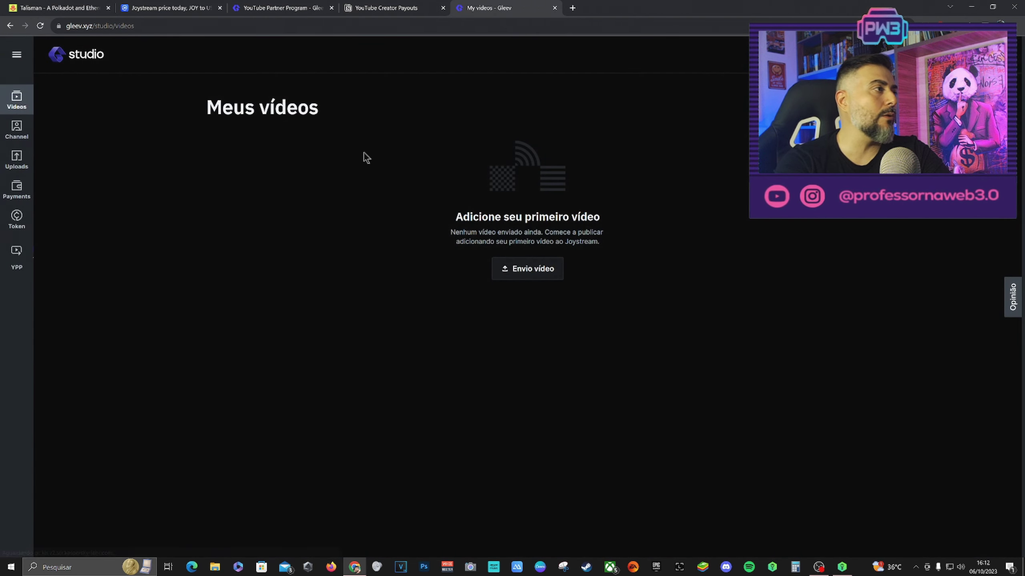
Open the YouTube Partner Program dashboard to check the channel's verification and video sync status
{"action": "left_click", "coordinate": [16, 258]}
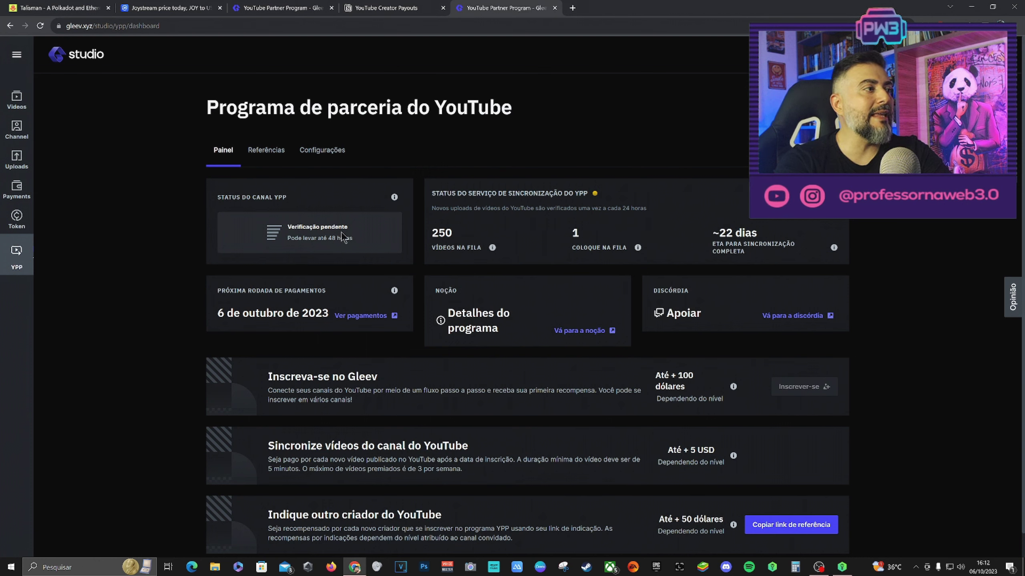
{"action": "mouse_move", "coordinate": [395, 198]}
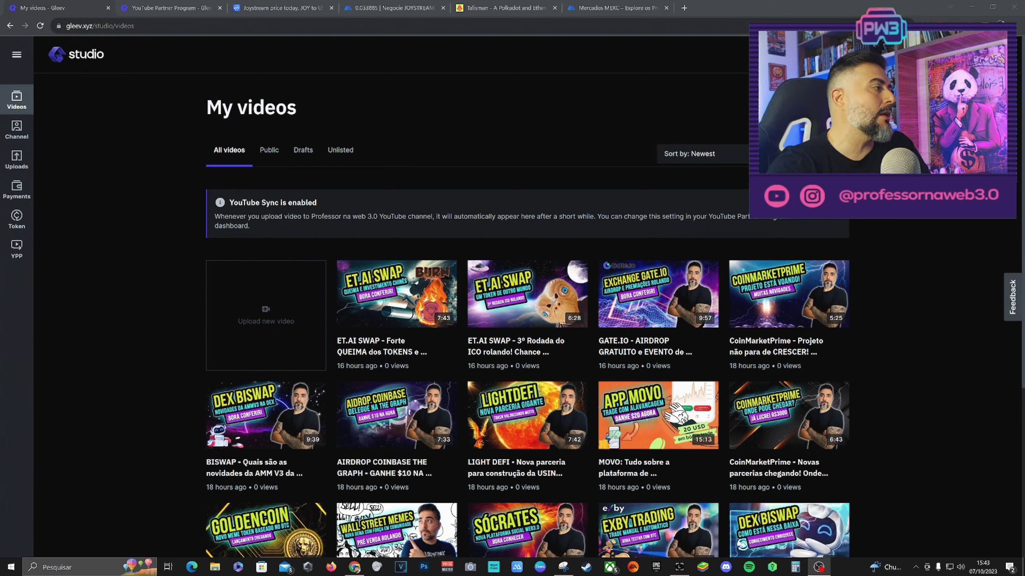
{"action": "left_click", "coordinate": [18, 257]}
{"action": "left_click", "coordinate": [17, 257]}
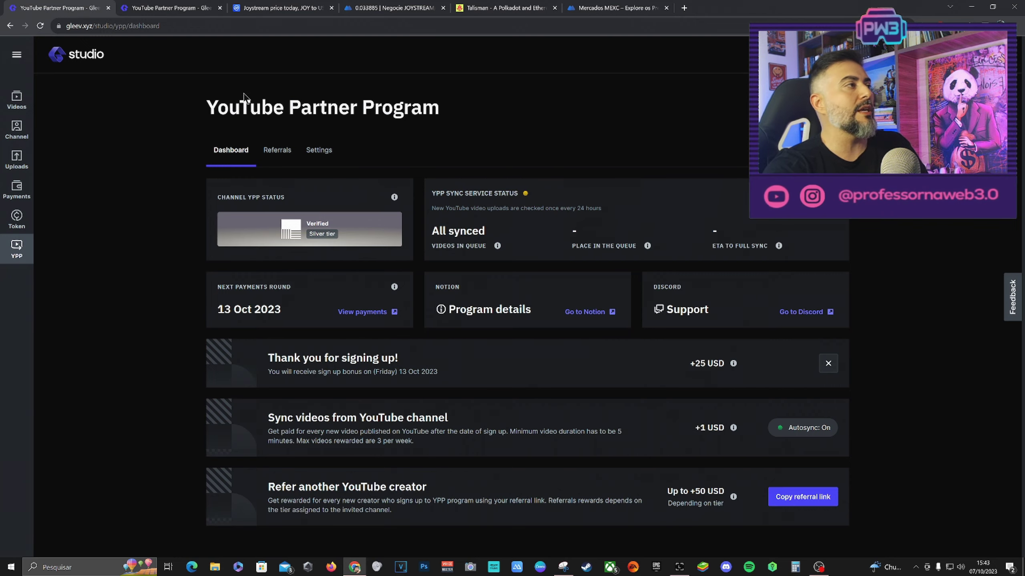
Find the reward tiers on the public partner program page and highlight the Silver tier's sync-per-video reward of +1 USD
{"action": "left_click", "coordinate": [195, 7]}
{"action": "scroll", "coordinate": [767, 254], "scroll_direction": "down", "scroll_amount": 6}
{"action": "scroll", "coordinate": [769, 260], "scroll_direction": "down", "scroll_amount": 8}
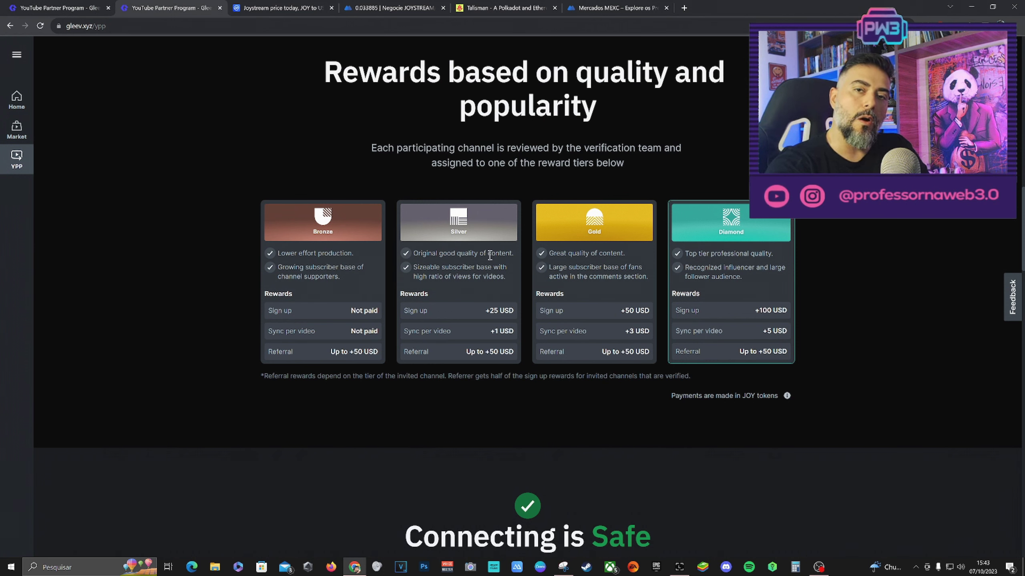
{"action": "mouse_move", "coordinate": [488, 313]}
{"action": "left_mouse_down"}
{"action": "mouse_move", "coordinate": [541, 319]}
{"action": "mouse_move", "coordinate": [483, 304]}
{"action": "left_mouse_up"}
{"action": "left_click", "coordinate": [483, 304]}
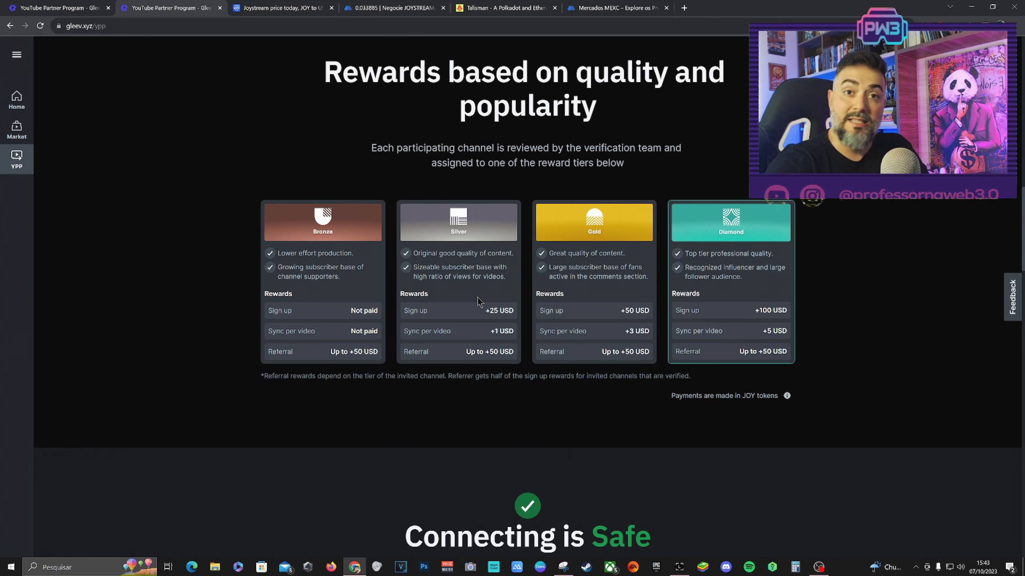
{"action": "left_click_drag", "start_coordinate": [489, 332], "coordinate": [513, 332]}
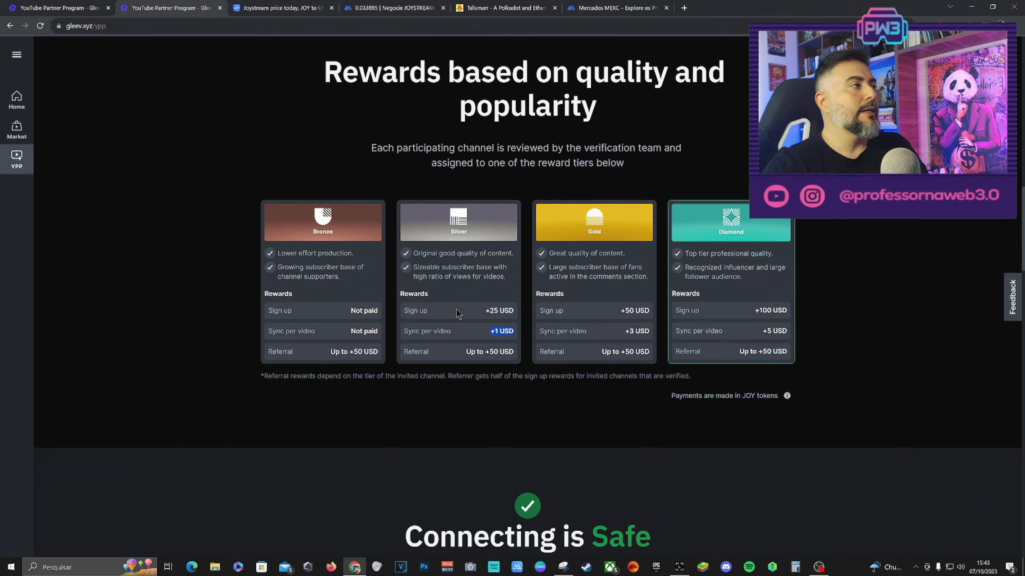
Return to the studio's partner program dashboard and highlight the 25 USD sign-up bonus and its payment date, 13 Oct 2023
{"action": "left_click", "coordinate": [37, 5]}
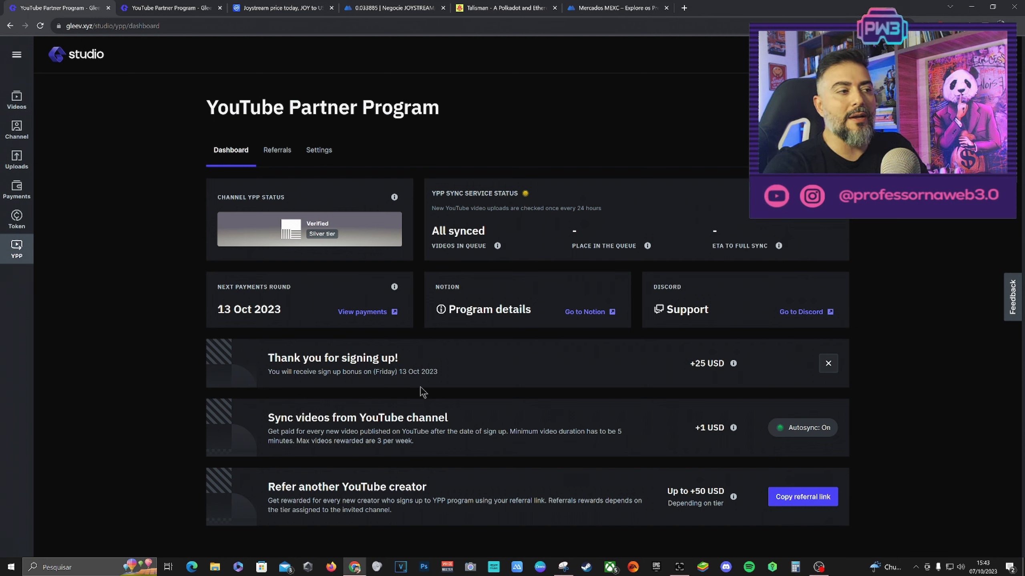
{"action": "left_click_drag", "start_coordinate": [695, 364], "coordinate": [728, 366]}
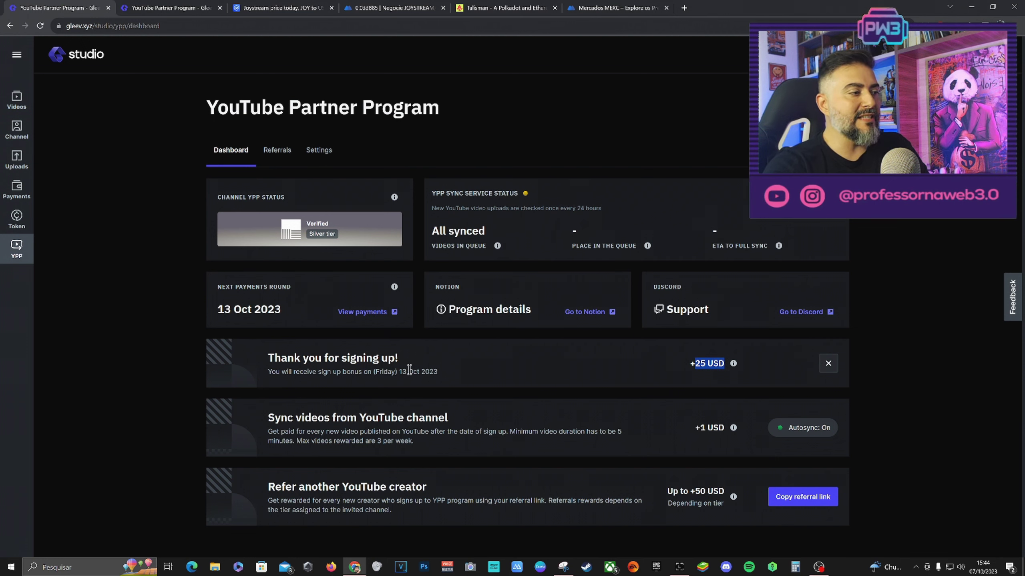
{"action": "left_click_drag", "start_coordinate": [400, 369], "coordinate": [440, 369]}
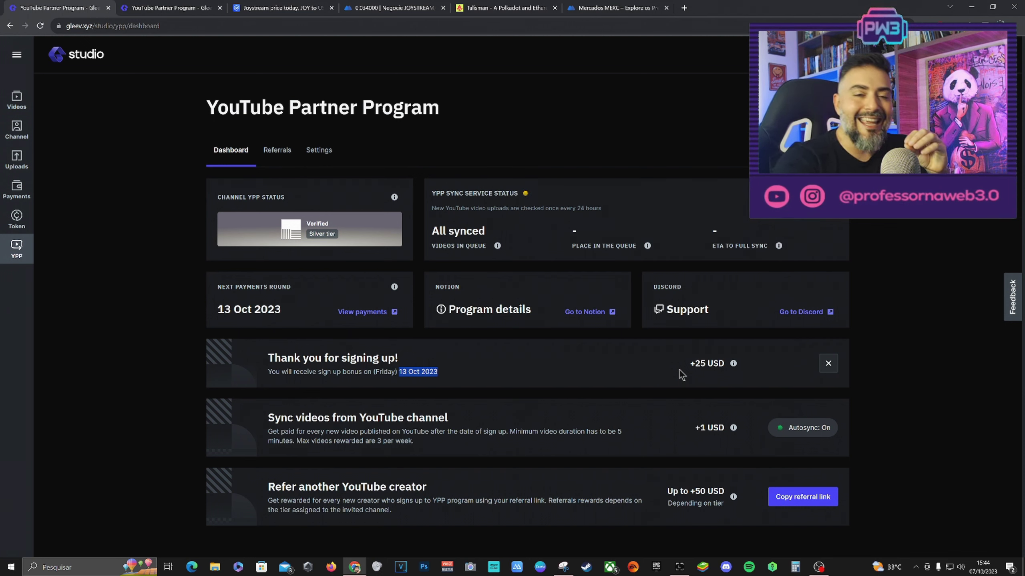
{"action": "left_click_drag", "start_coordinate": [681, 367], "coordinate": [725, 365]}
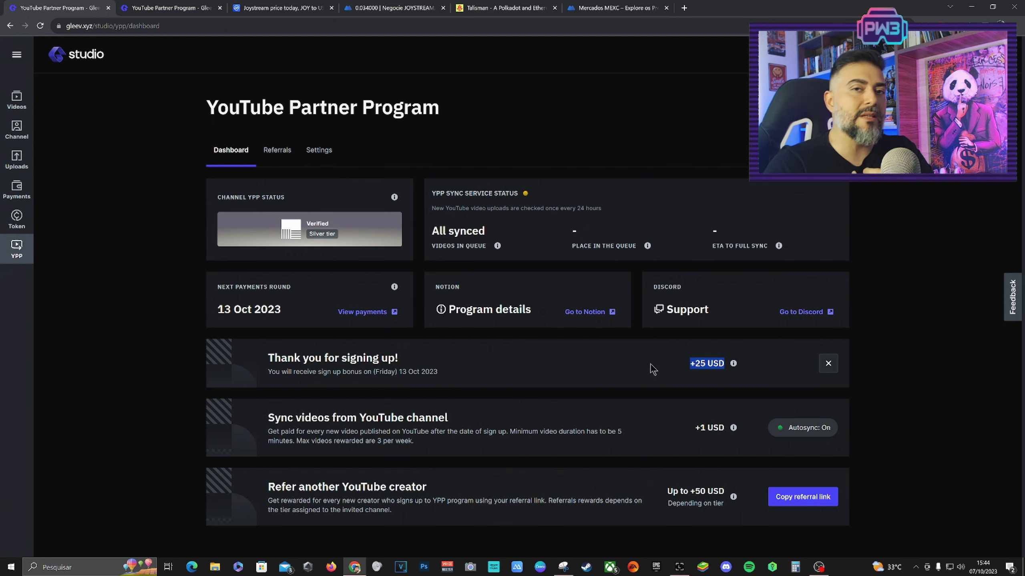
Go back to the reward tiers and highlight the Gold tier's sync-per-video reward of +3 USD
{"action": "left_click", "coordinate": [172, 3]}
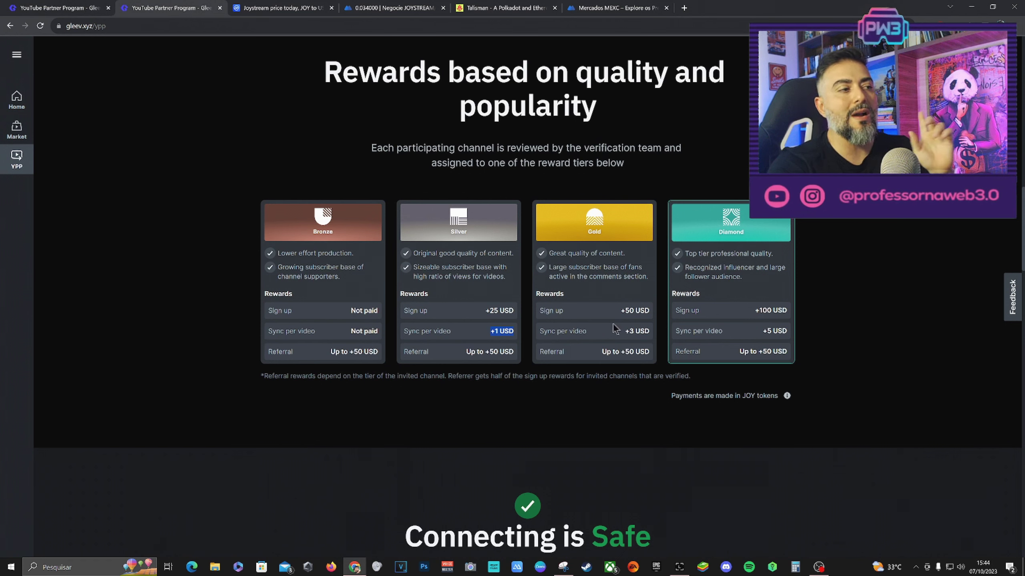
{"action": "left_click_drag", "start_coordinate": [619, 311], "coordinate": [642, 329]}
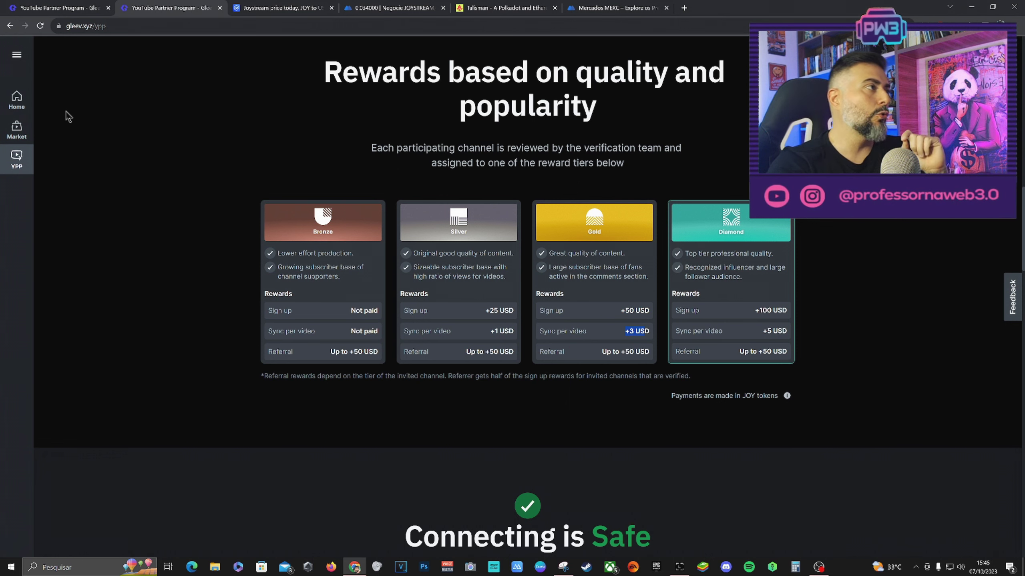
Return to the Gleev studio and look through the channel's branding page and its list of videos
{"action": "left_click", "coordinate": [53, 9]}
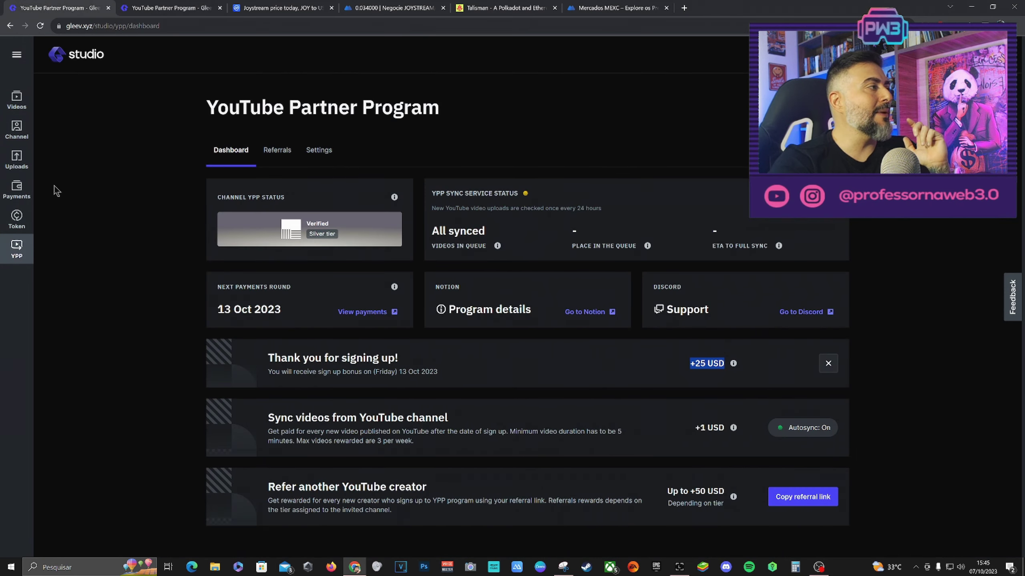
{"action": "left_click", "coordinate": [16, 130]}
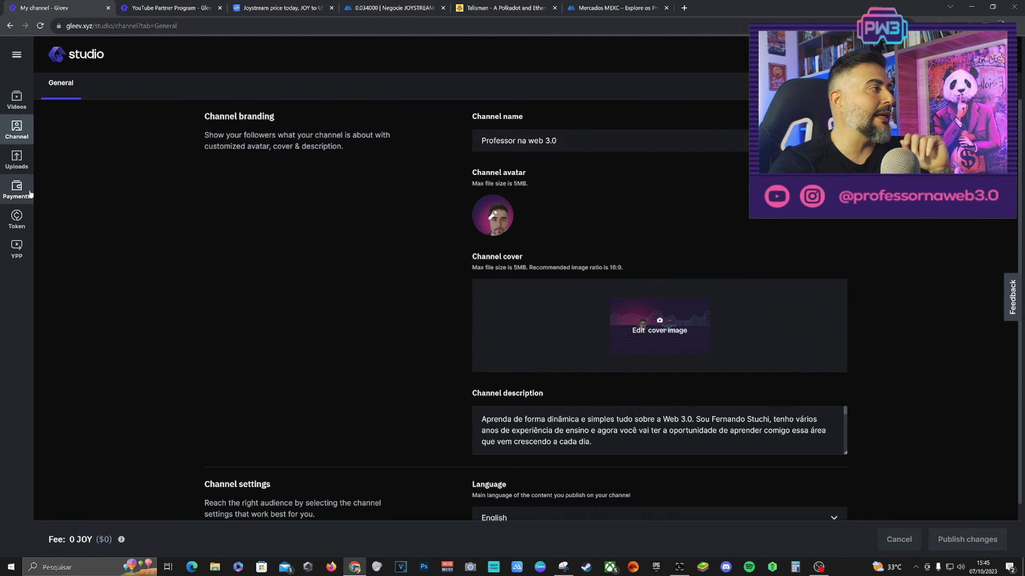
{"action": "left_click", "coordinate": [16, 100]}
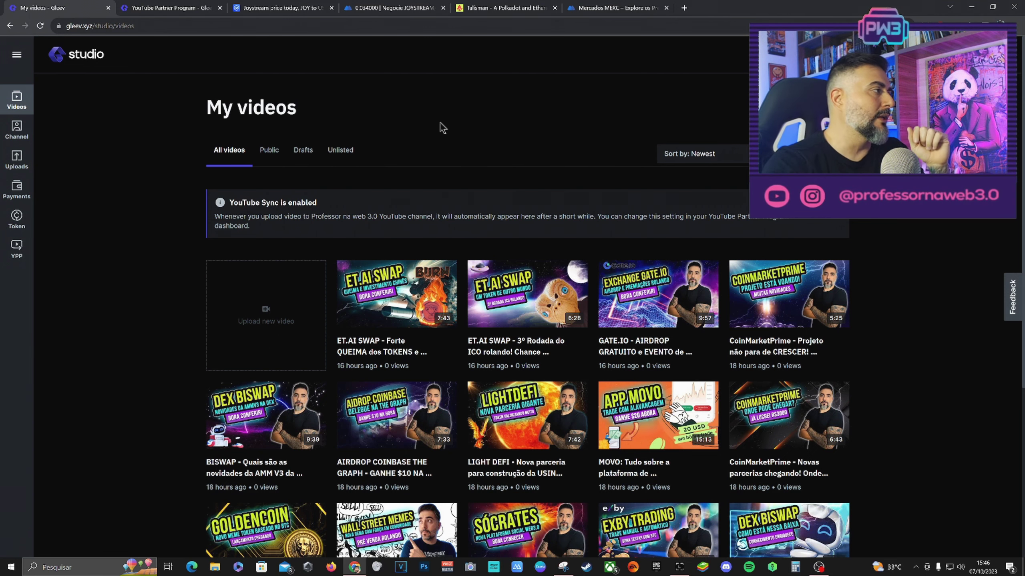
Open the channel's payments page and start a withdrawal, going through the JOY amount and destination account fields
{"action": "left_click", "coordinate": [16, 189]}
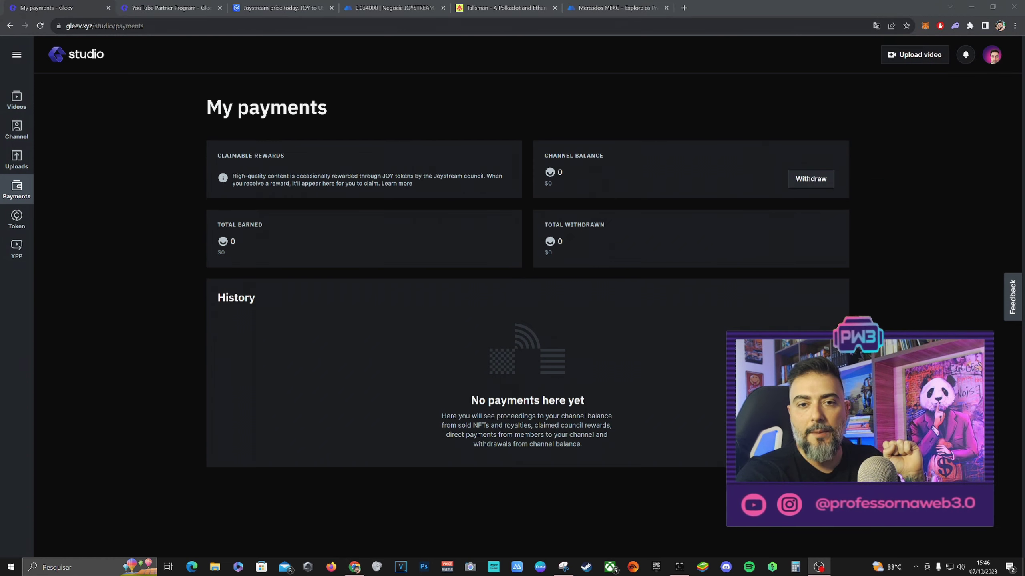
{"action": "left_click", "coordinate": [812, 179]}
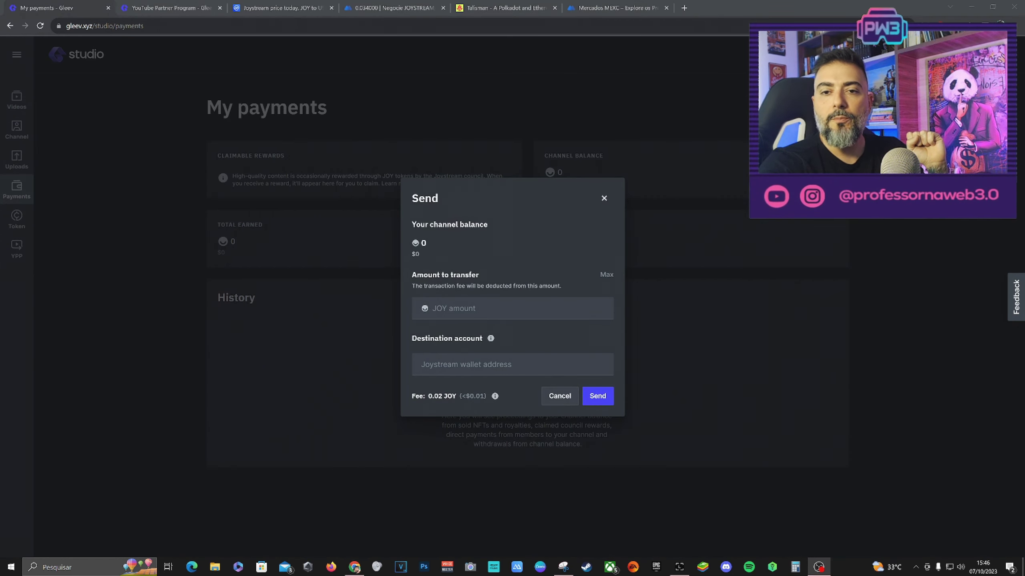
{"action": "left_click", "coordinate": [490, 308]}
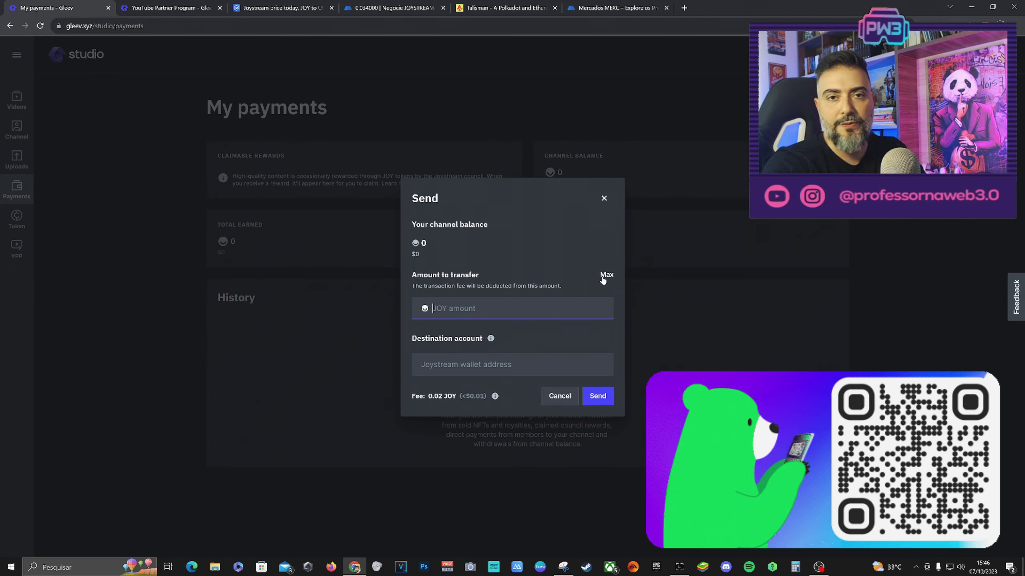
{"action": "left_click", "coordinate": [471, 371]}
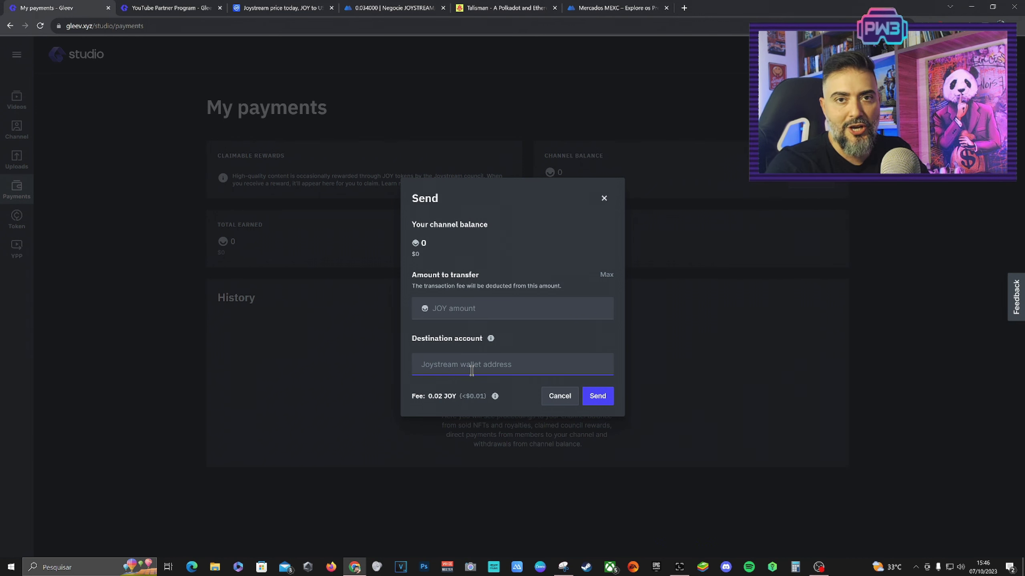
Install the Talisman wallet extension in Chrome from the Talisman website and start its onboarding
{"action": "left_click", "coordinate": [502, 4]}
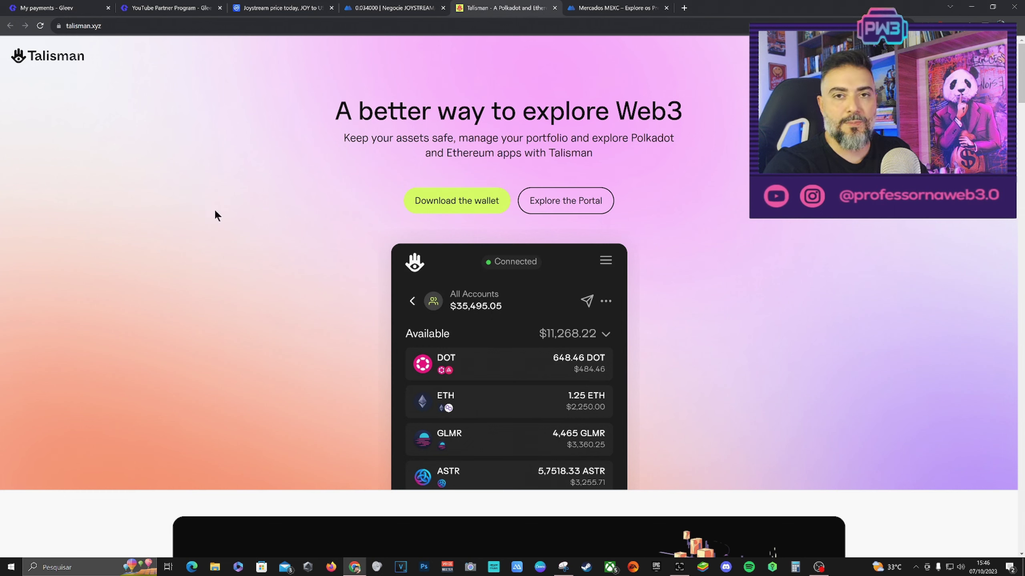
{"action": "left_click", "coordinate": [445, 205]}
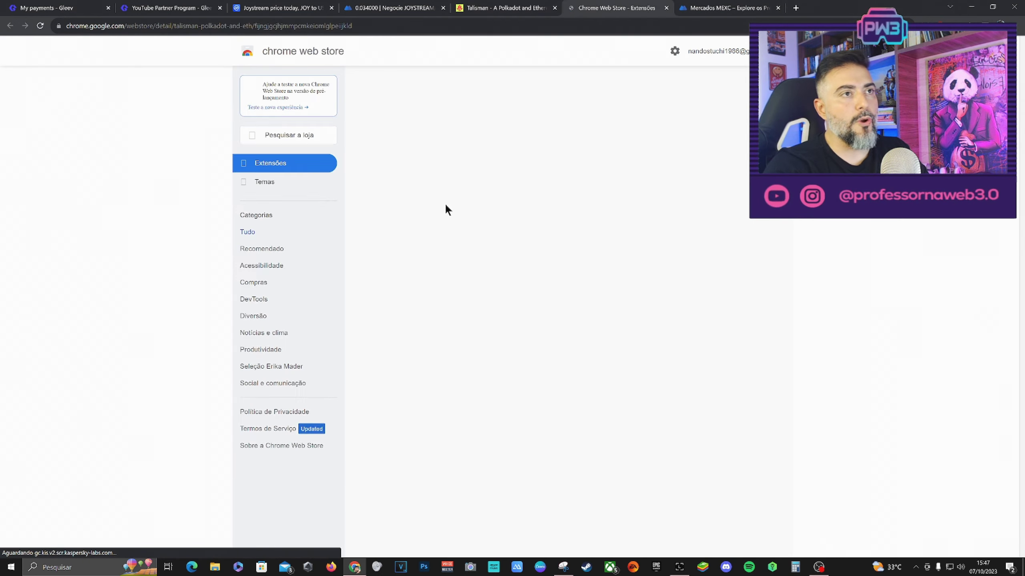
{"action": "left_click", "coordinate": [713, 116]}
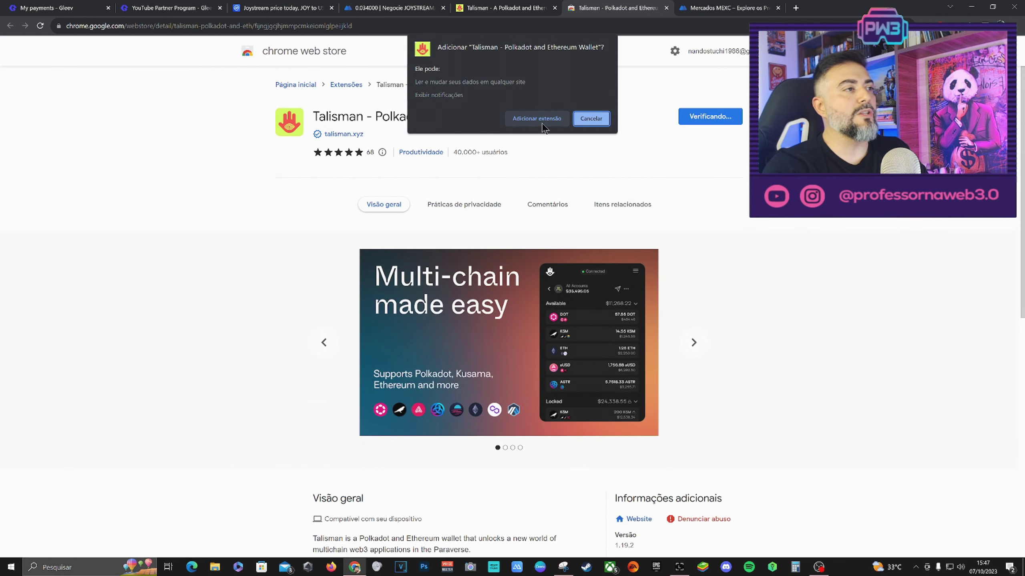
{"action": "left_click", "coordinate": [541, 121]}
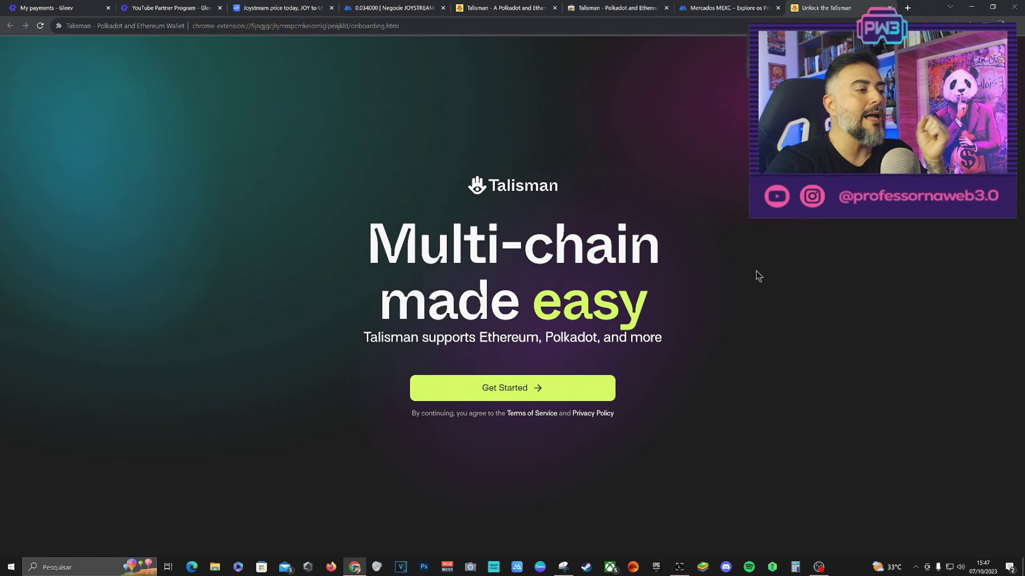
{"action": "left_click", "coordinate": [528, 398]}
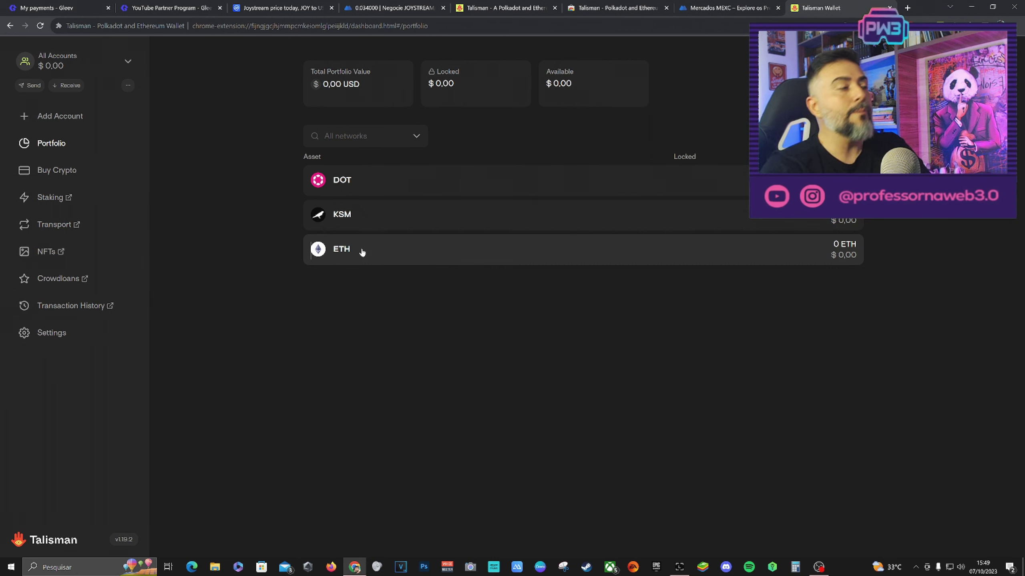
Search the Talisman portfolio's networks for "joy" and look at the add-account and general settings pages
{"action": "left_click", "coordinate": [418, 138]}
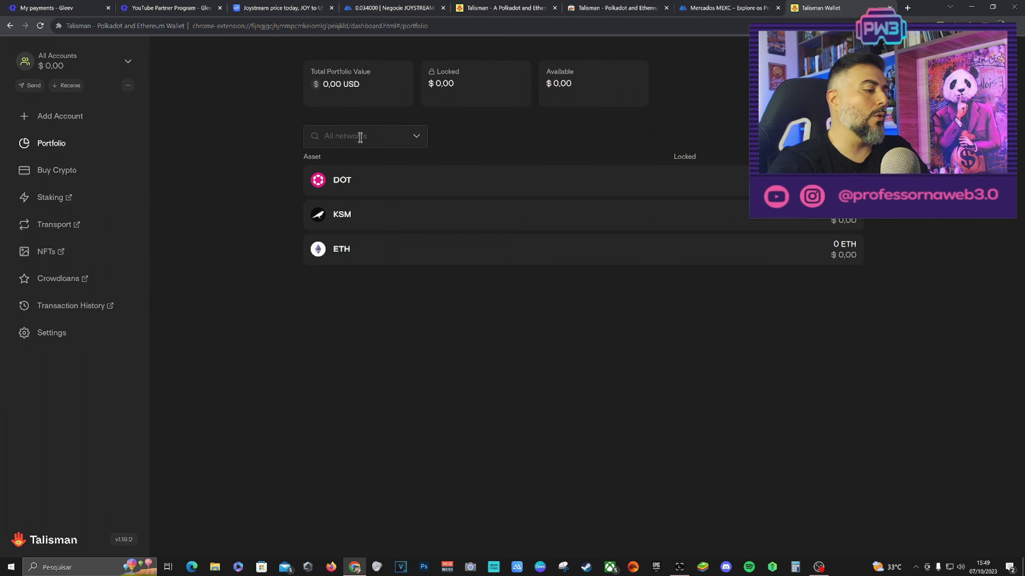
{"action": "type", "text": "joy"}
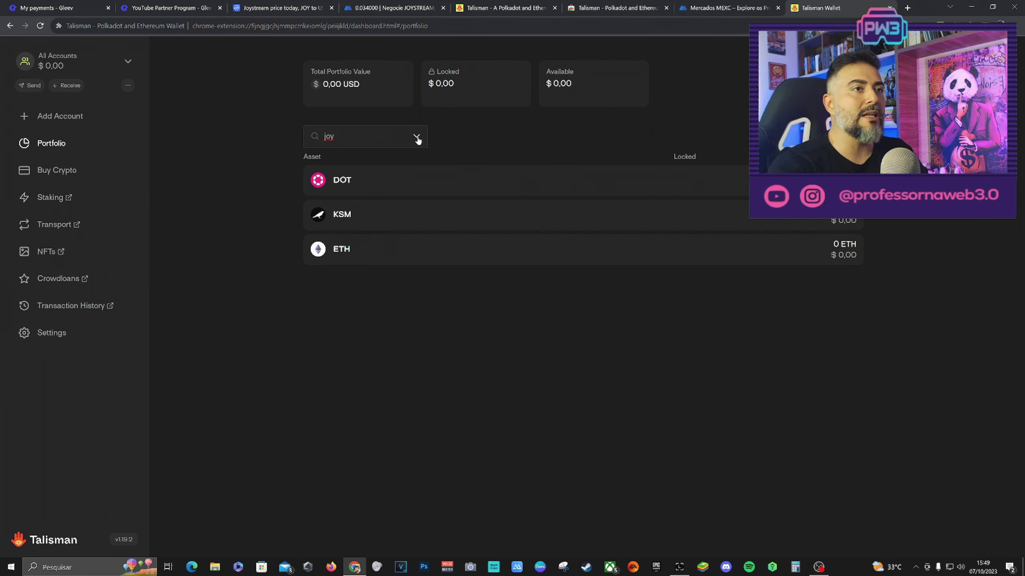
{"action": "left_click", "coordinate": [70, 123]}
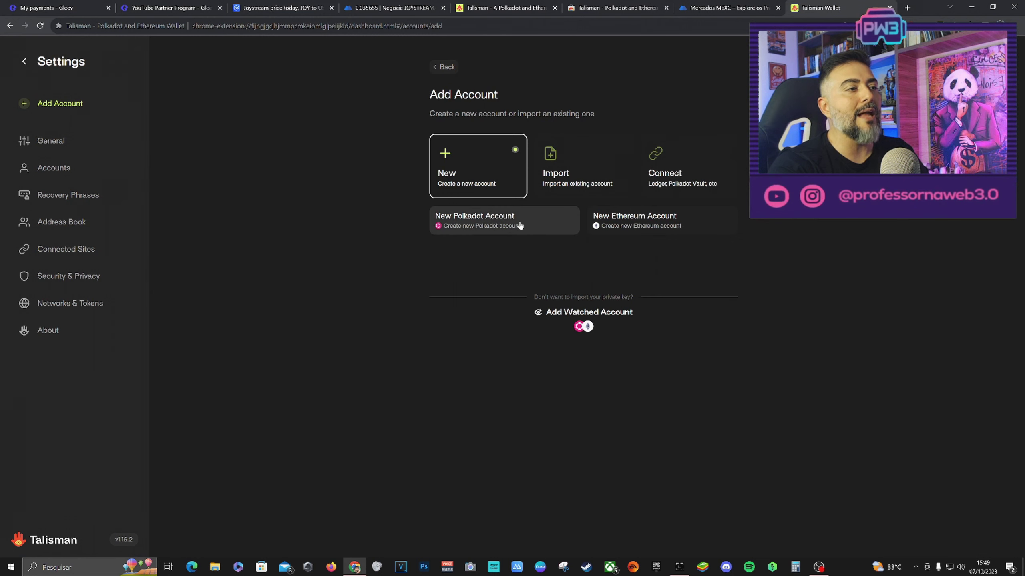
{"action": "left_click", "coordinate": [62, 148]}
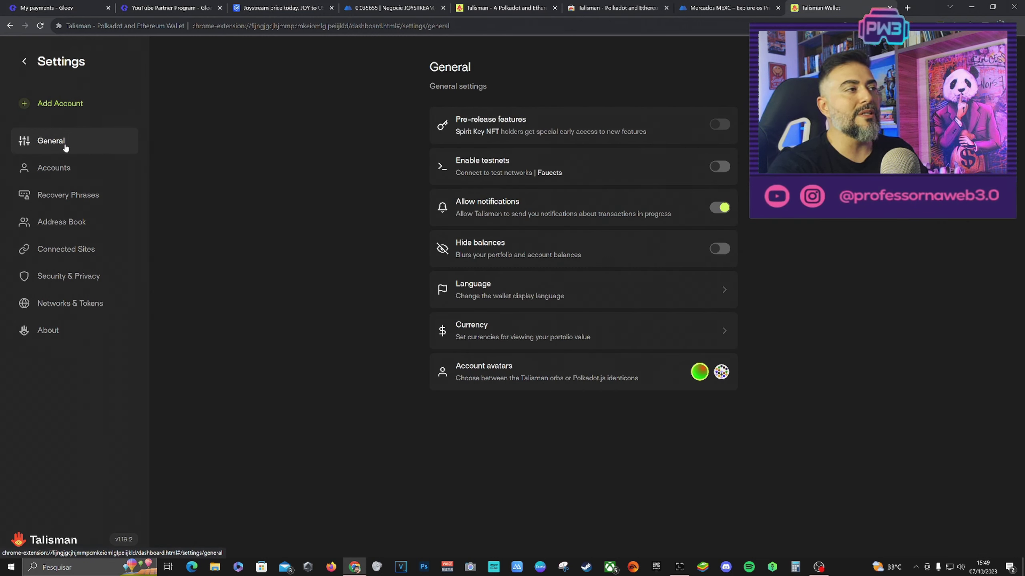
Open the Talisman extension's pop-up and go from its options to the page for adding an account
{"action": "left_click", "coordinate": [940, 26]}
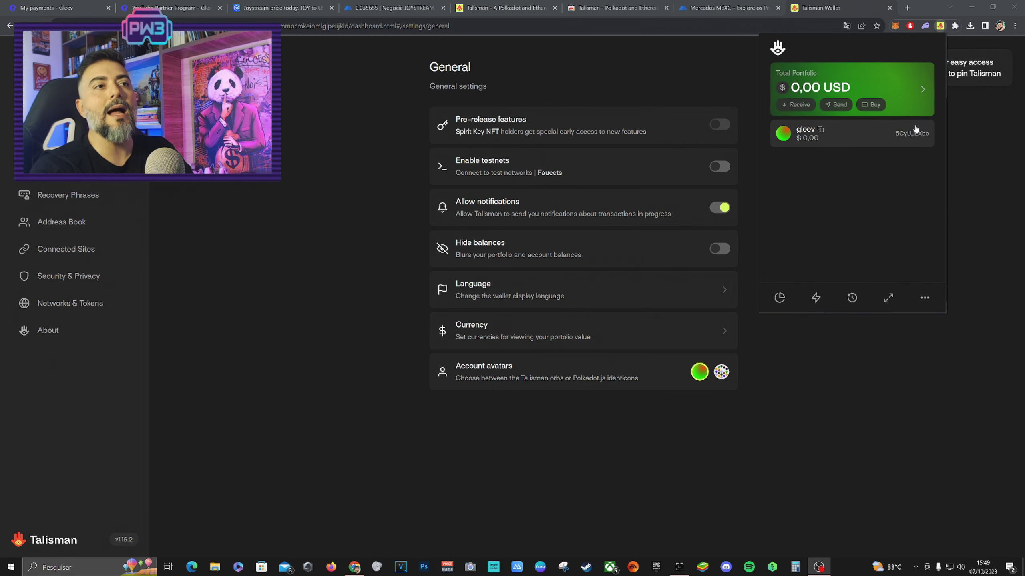
{"action": "left_click", "coordinate": [924, 298]}
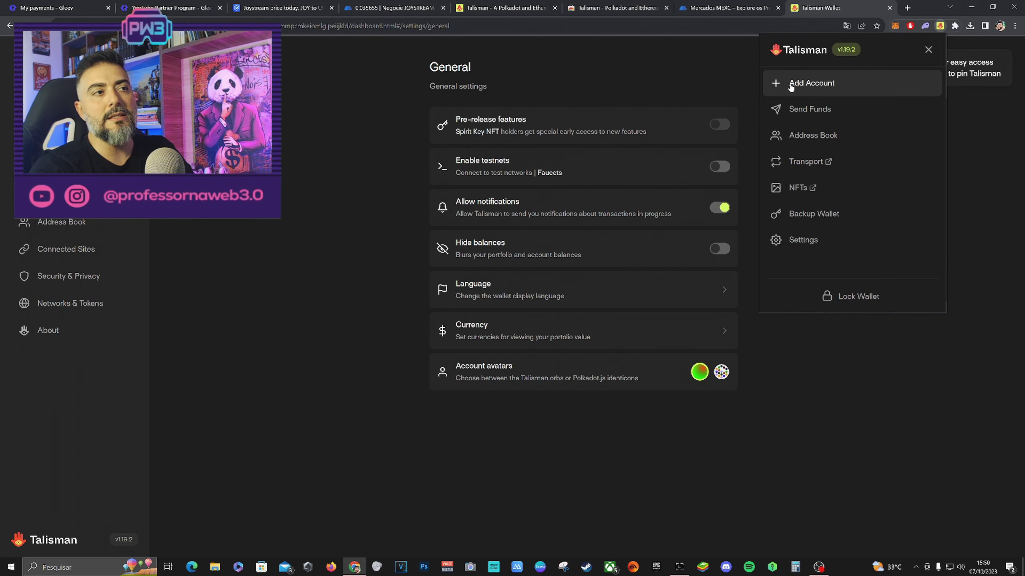
{"action": "left_click", "coordinate": [775, 84]}
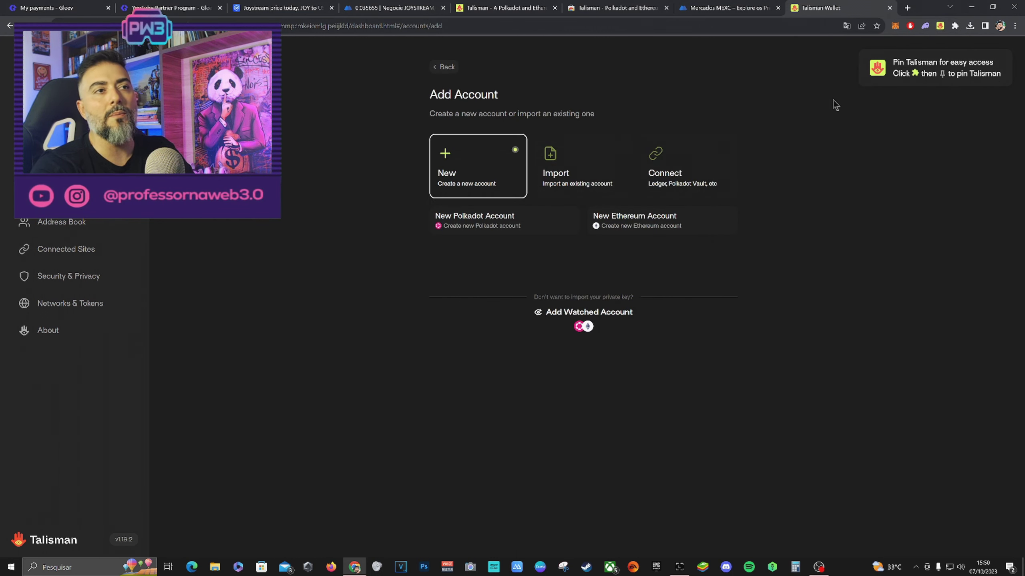
Check the gleev account's asset balances in the Talisman pop-up and return to the account list
{"action": "left_click", "coordinate": [938, 28]}
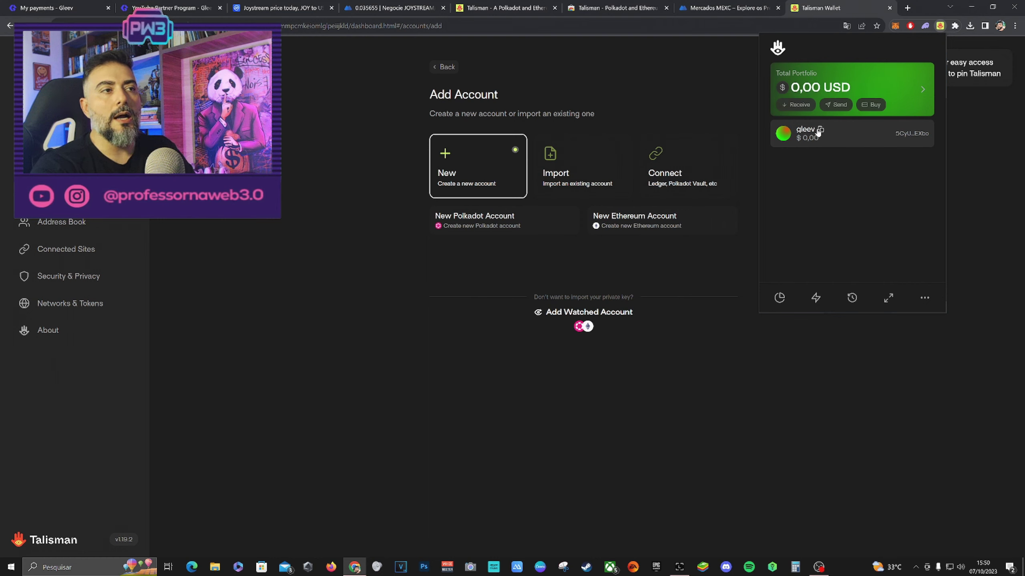
{"action": "left_click", "coordinate": [835, 139]}
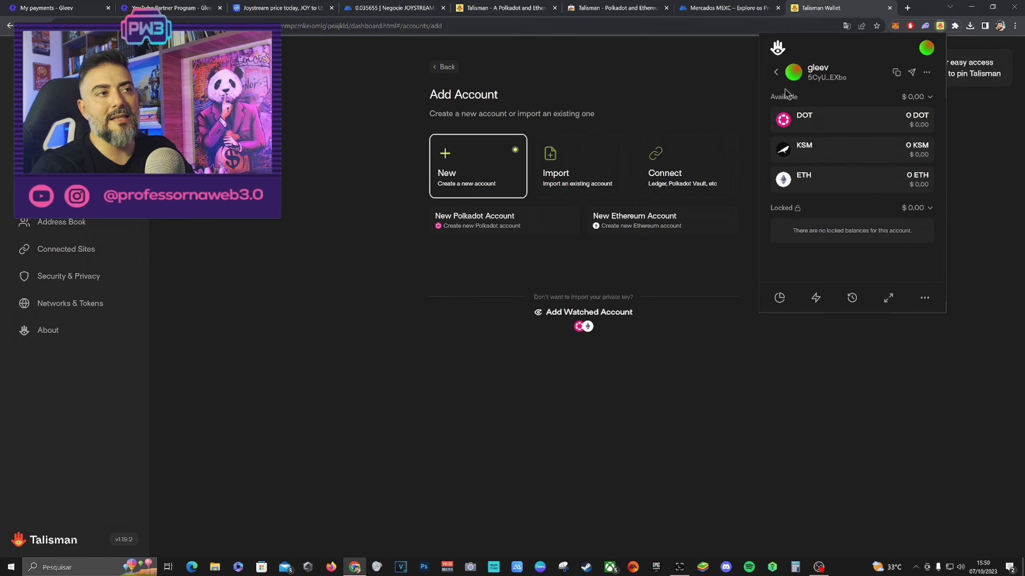
{"action": "left_click", "coordinate": [775, 71]}
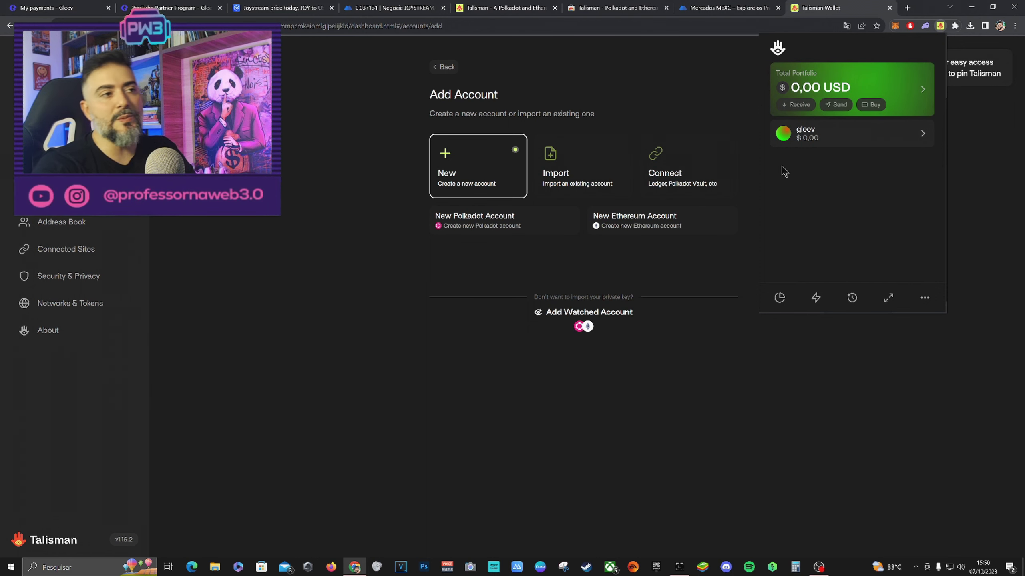
Copy the gleev account's address for the Joystream network, finding the network by searching "joy"
{"action": "left_click", "coordinate": [854, 143]}
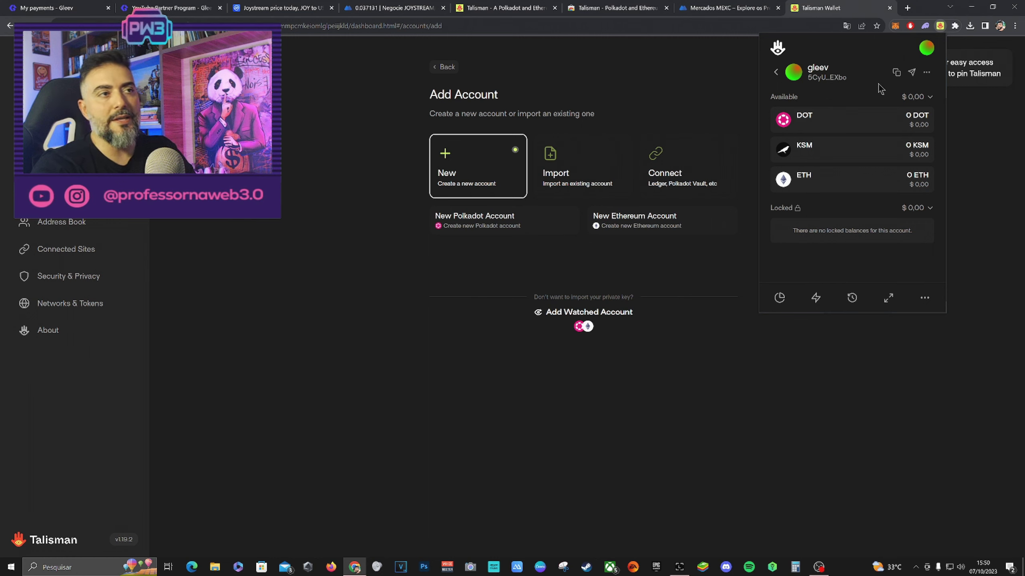
{"action": "left_click", "coordinate": [926, 71]}
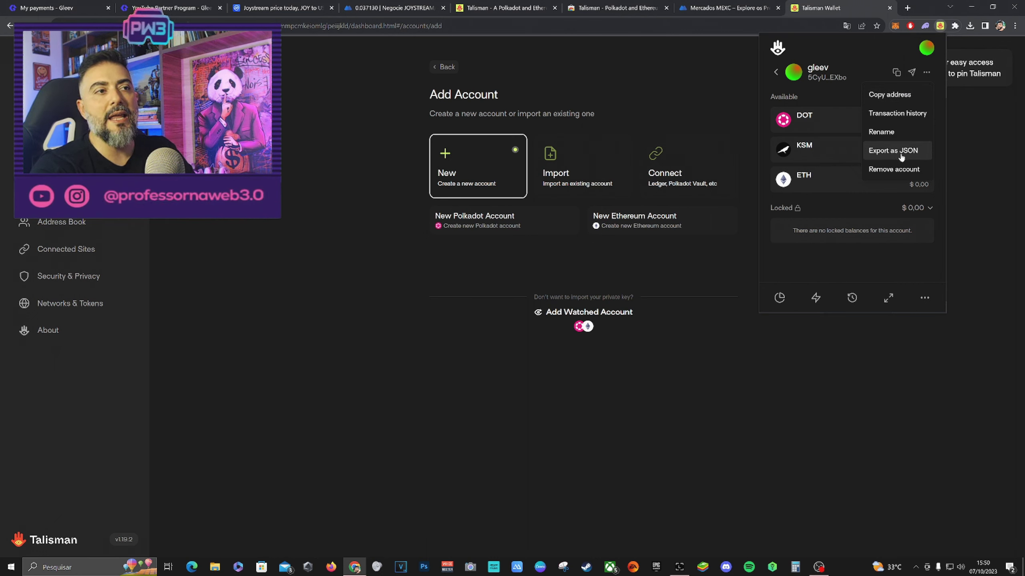
{"action": "left_click", "coordinate": [890, 99]}
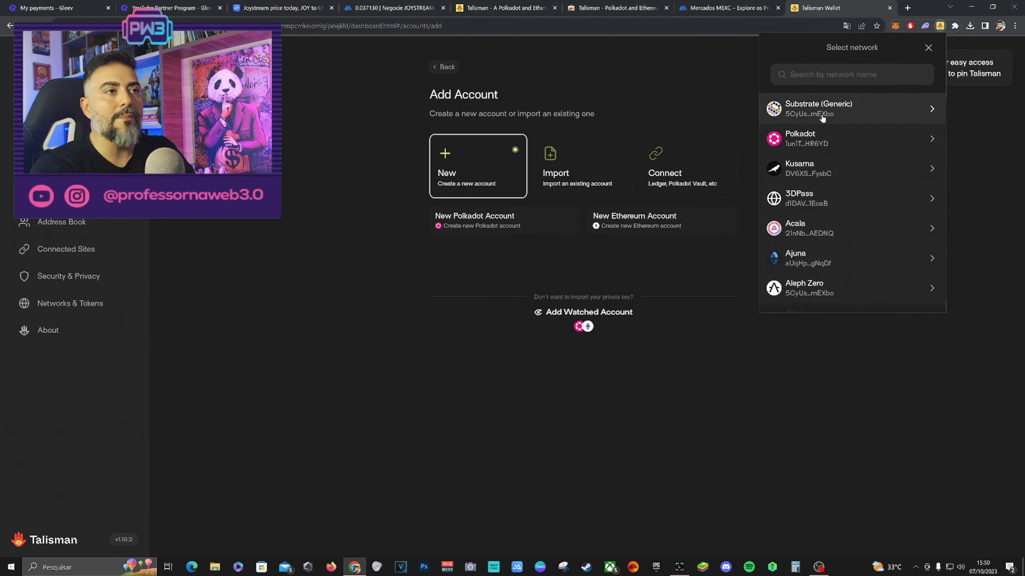
{"action": "left_click", "coordinate": [816, 75]}
{"action": "type", "text": "joy"}
{"action": "key", "text": "BackSpace"}
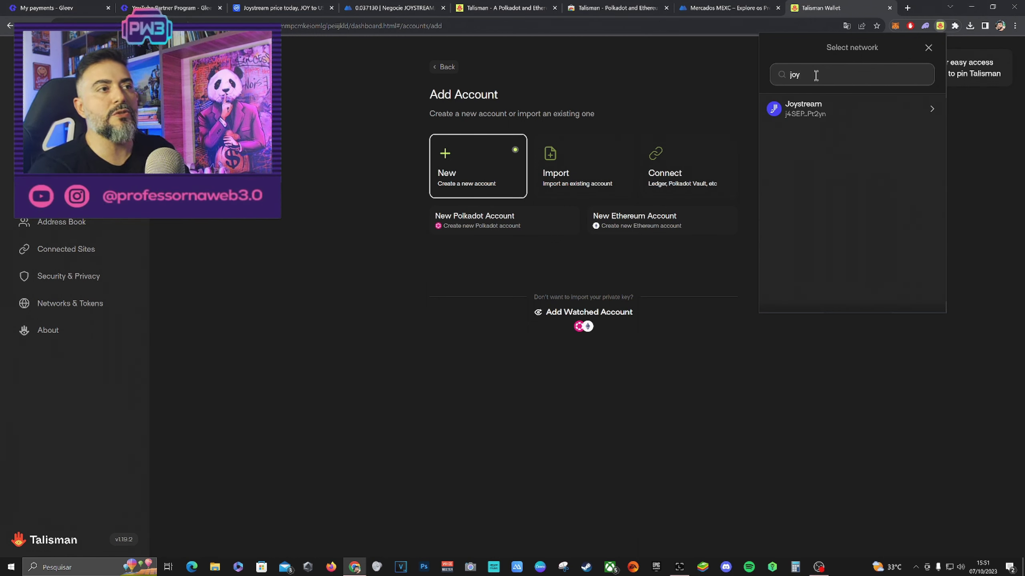
{"action": "left_click", "coordinate": [817, 115]}
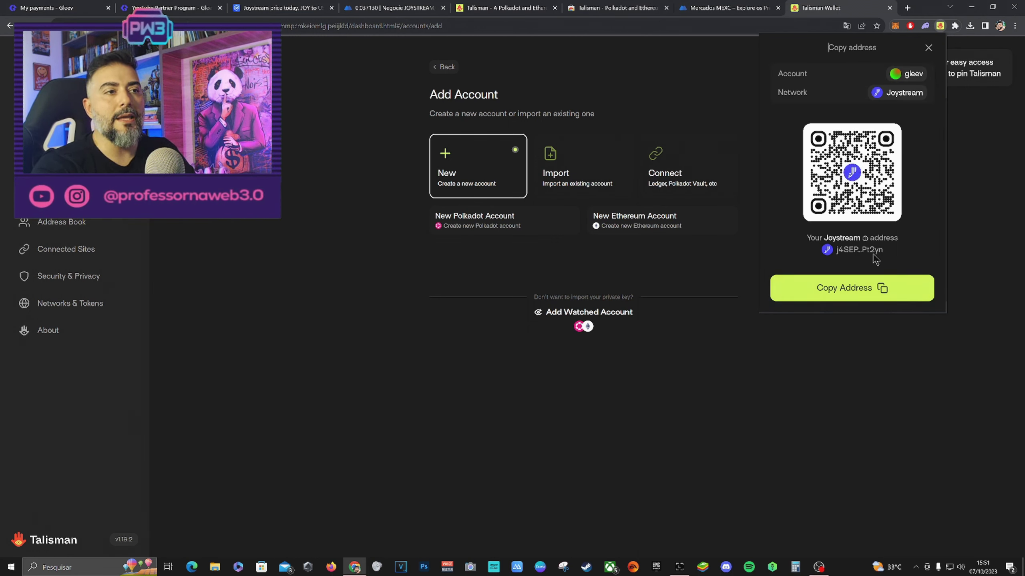
{"action": "left_click", "coordinate": [867, 289]}
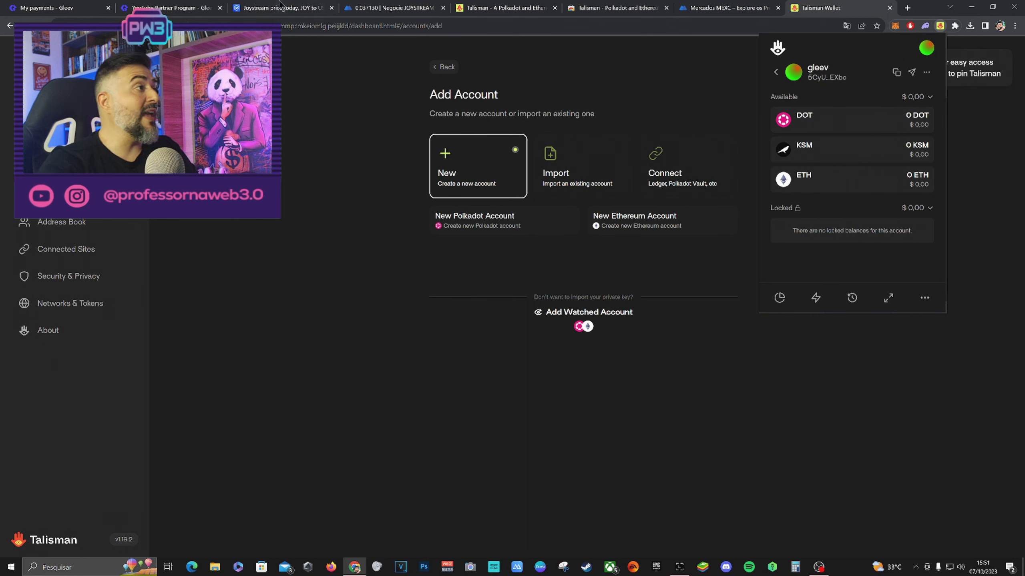
Switch back to the Gleev payments page and paste the copied Joystream wallet address as the withdrawal's destination account
{"action": "left_click", "coordinate": [163, 5]}
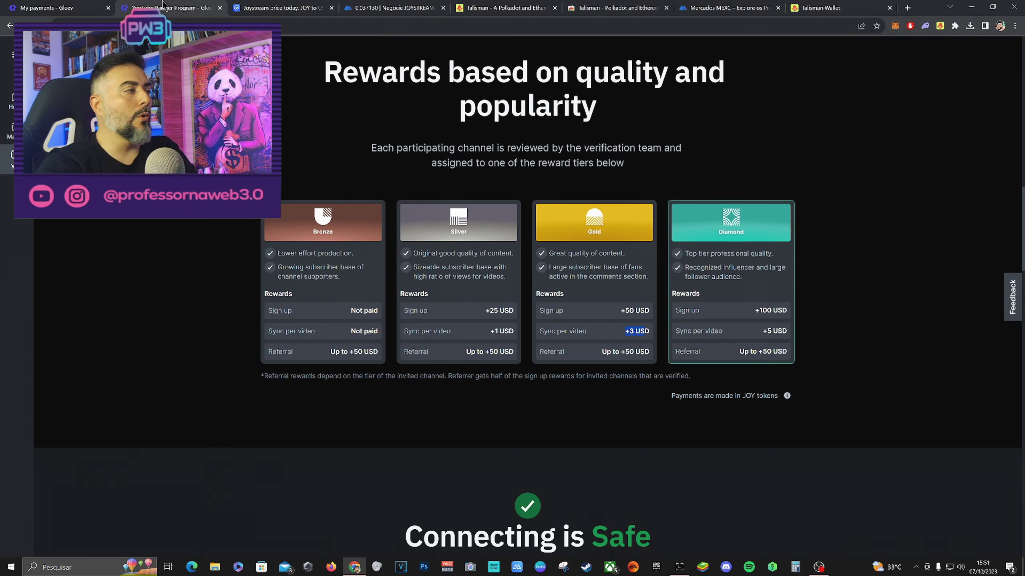
{"action": "left_click", "coordinate": [56, 8]}
{"action": "right_click", "coordinate": [472, 368]}
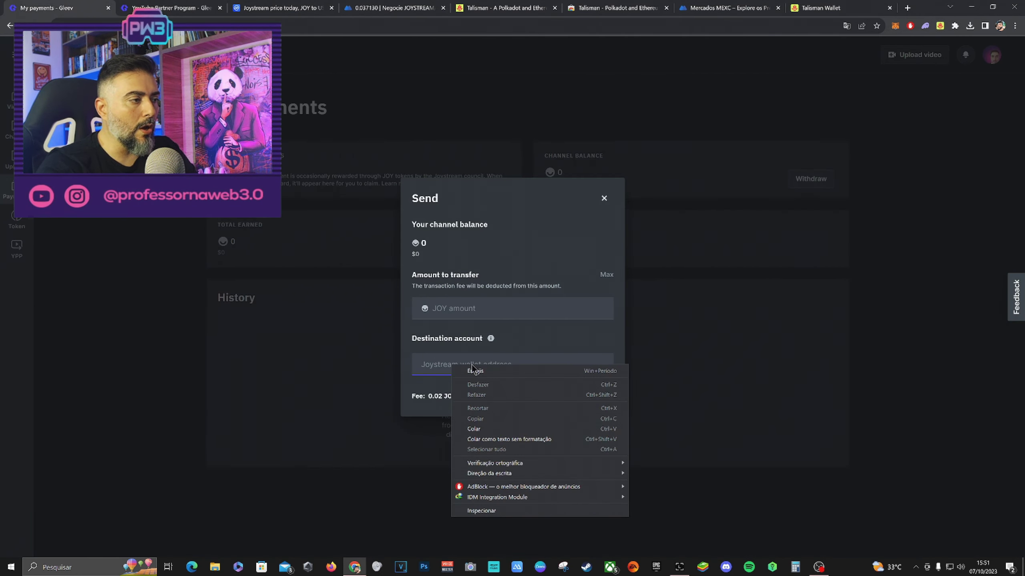
{"action": "left_click", "coordinate": [473, 428]}
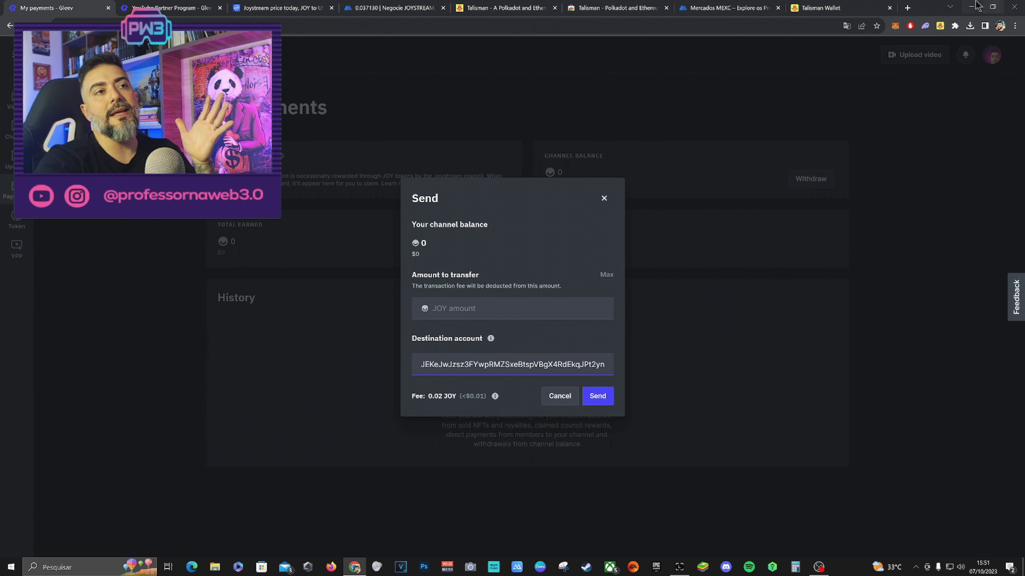
Switch to MEXC's JOYSTREAM trading page and open the deposit page from its wallet options
{"action": "left_click", "coordinate": [940, 27]}
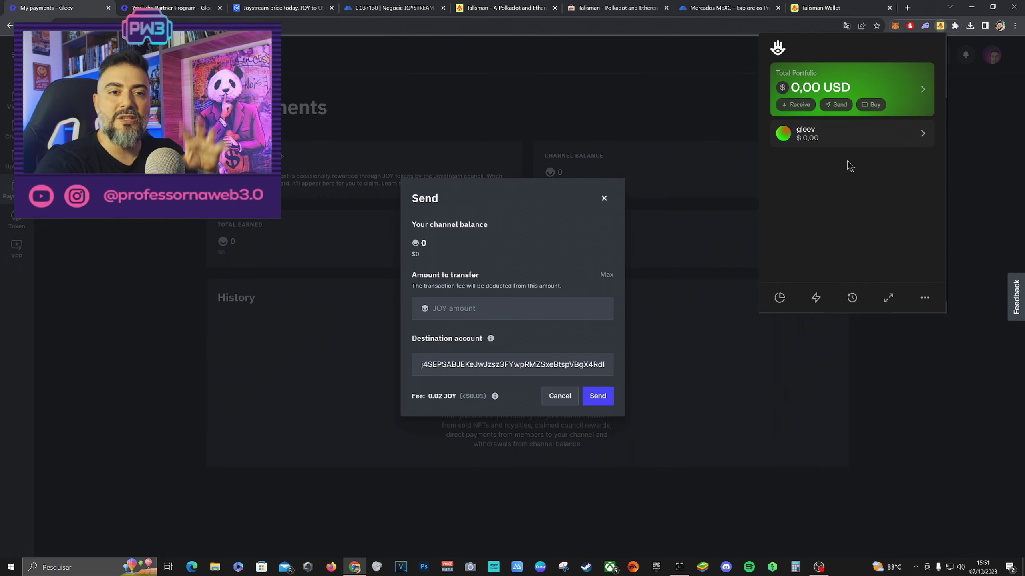
{"action": "left_click", "coordinate": [731, 6]}
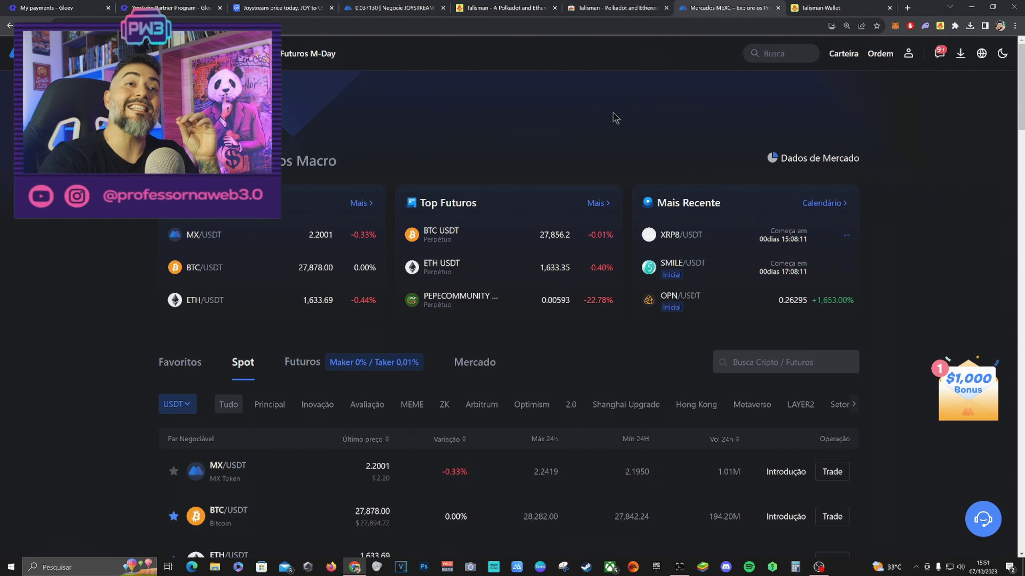
{"action": "left_click", "coordinate": [361, 8]}
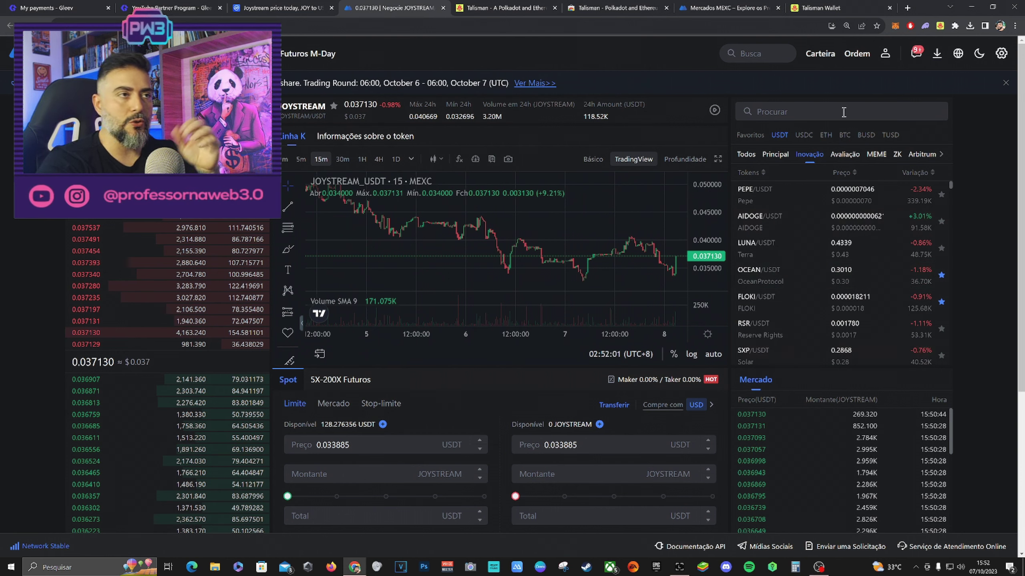
{"action": "mouse_move", "coordinate": [820, 54]}
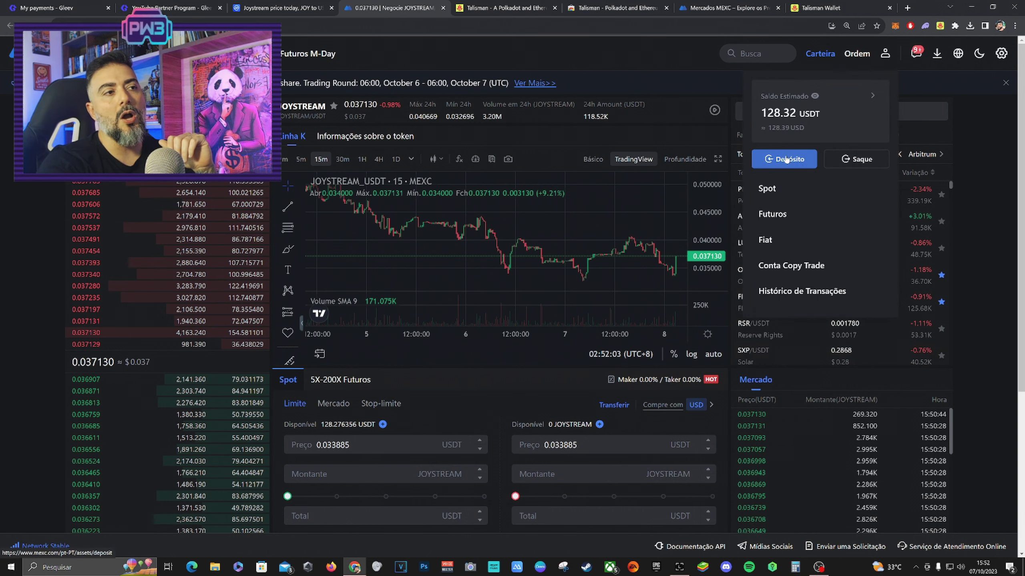
{"action": "left_click", "coordinate": [786, 159]}
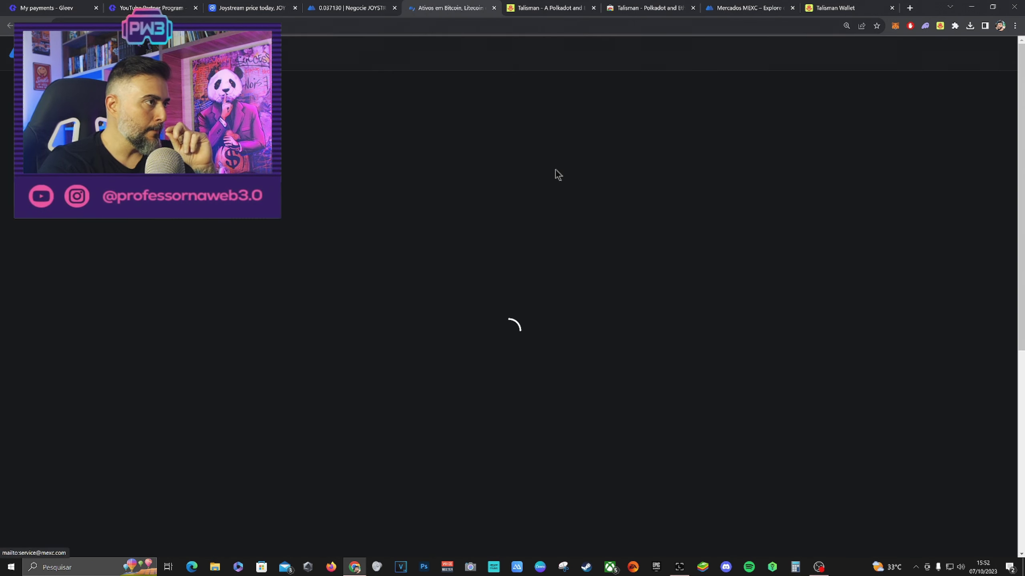
Choose JOYSTREAM as the crypto to deposit by searching "joy", and accept the risk notice in the JOY deposit reminder
{"action": "left_click", "coordinate": [374, 200]}
{"action": "type", "text": "j"}
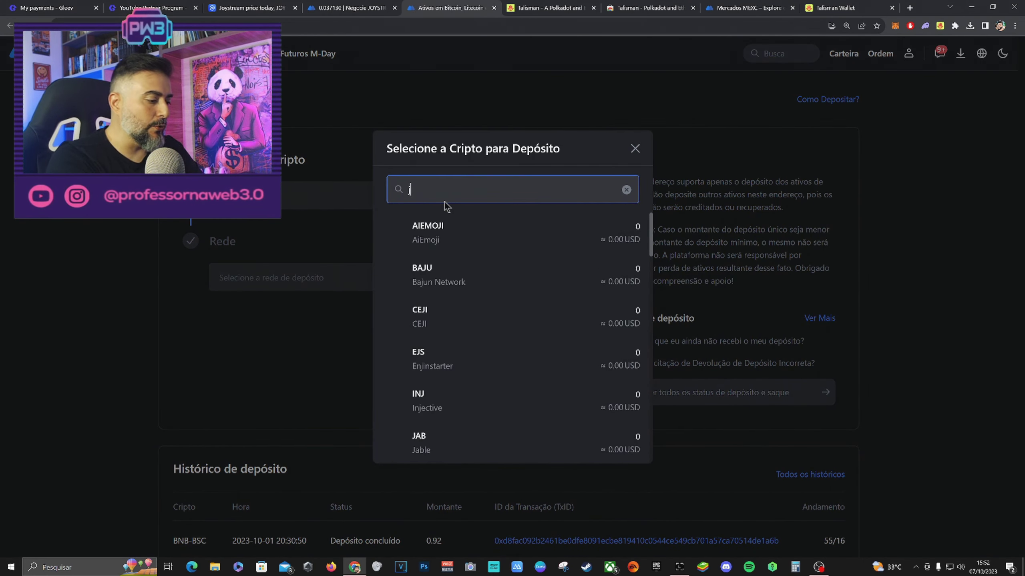
{"action": "type", "text": "oy"}
{"action": "left_click", "coordinate": [449, 276]}
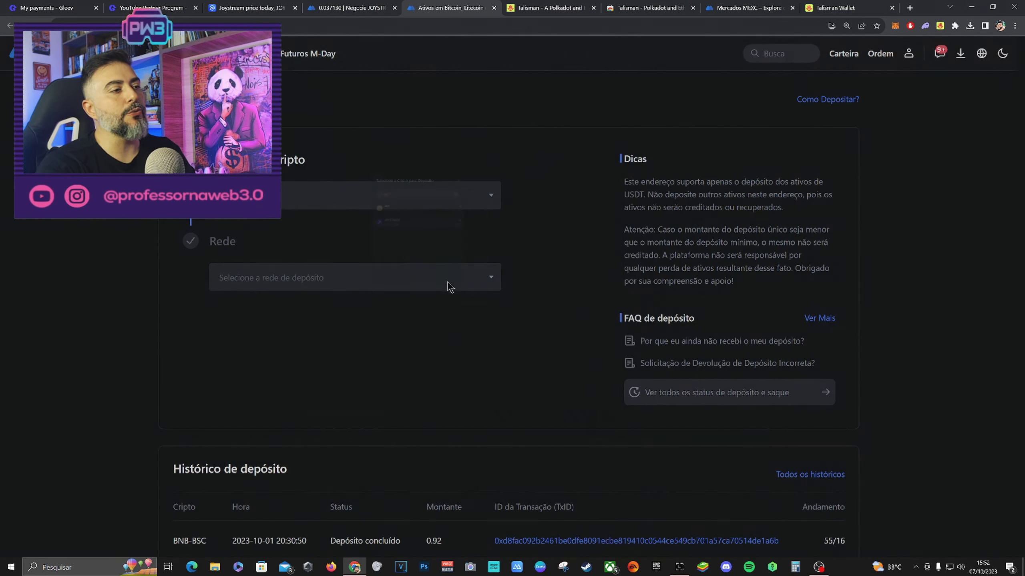
{"action": "left_click", "coordinate": [472, 286]}
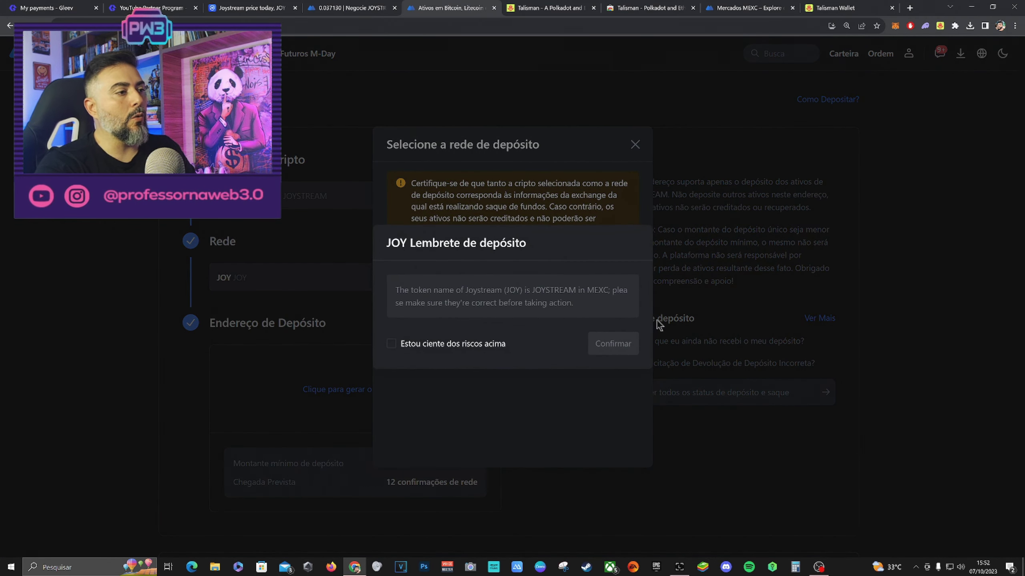
{"action": "left_click", "coordinate": [406, 345]}
{"action": "left_click", "coordinate": [610, 348]}
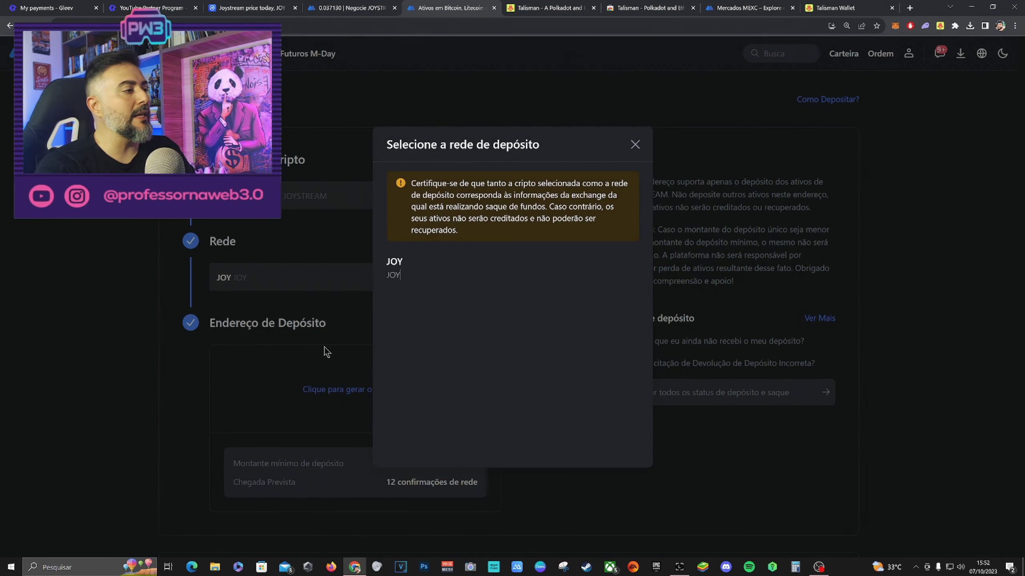
Generate the JOYSTREAM deposit address on the JOY network and copy it
{"action": "left_click", "coordinate": [426, 275]}
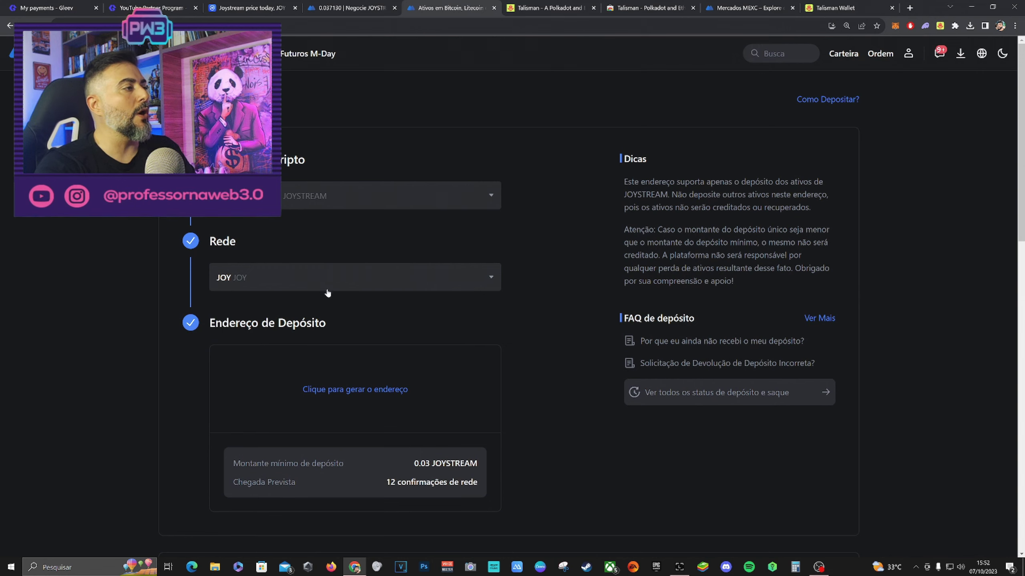
{"action": "left_click", "coordinate": [337, 281]}
{"action": "left_click", "coordinate": [390, 273]}
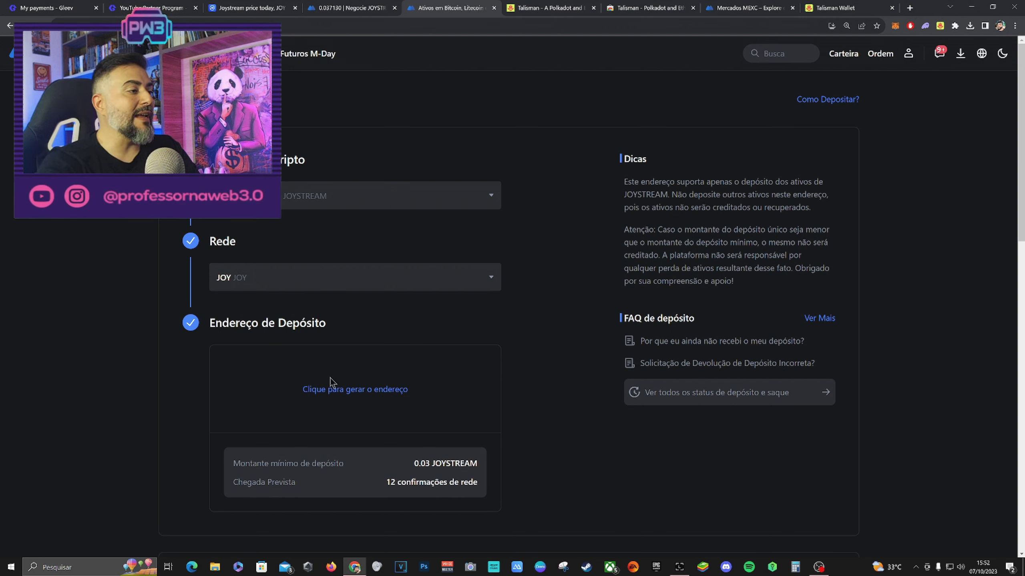
{"action": "left_click", "coordinate": [360, 394]}
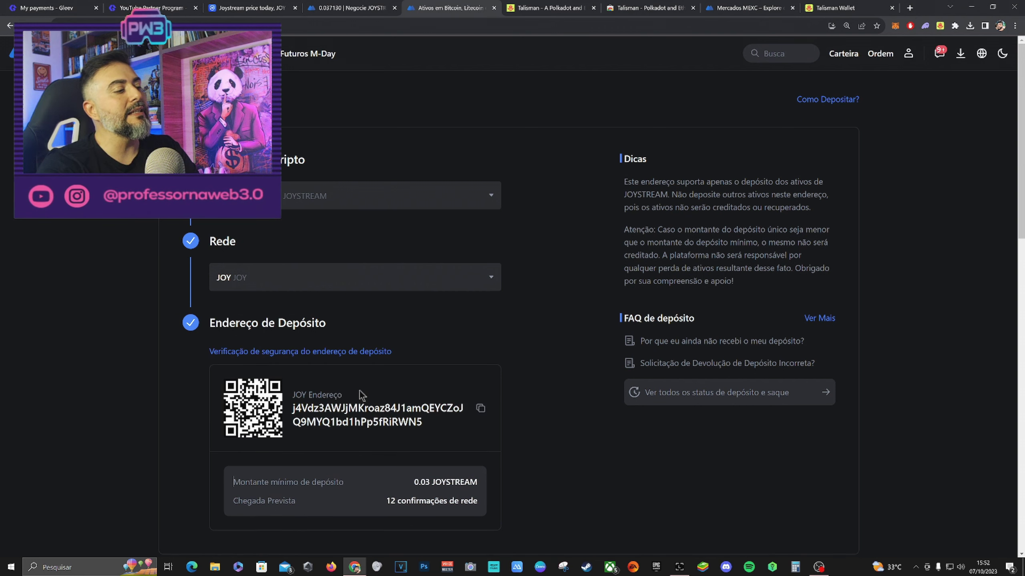
{"action": "left_click", "coordinate": [480, 409]}
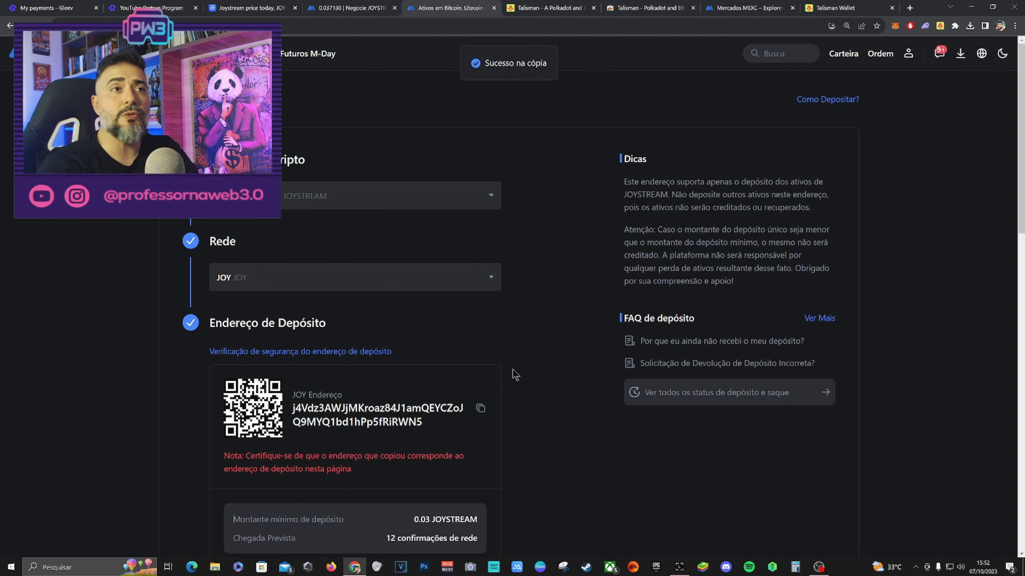
Review the gleev account's assets in the Talisman wallet, including the details of its ETH balance
{"action": "left_click", "coordinate": [941, 26]}
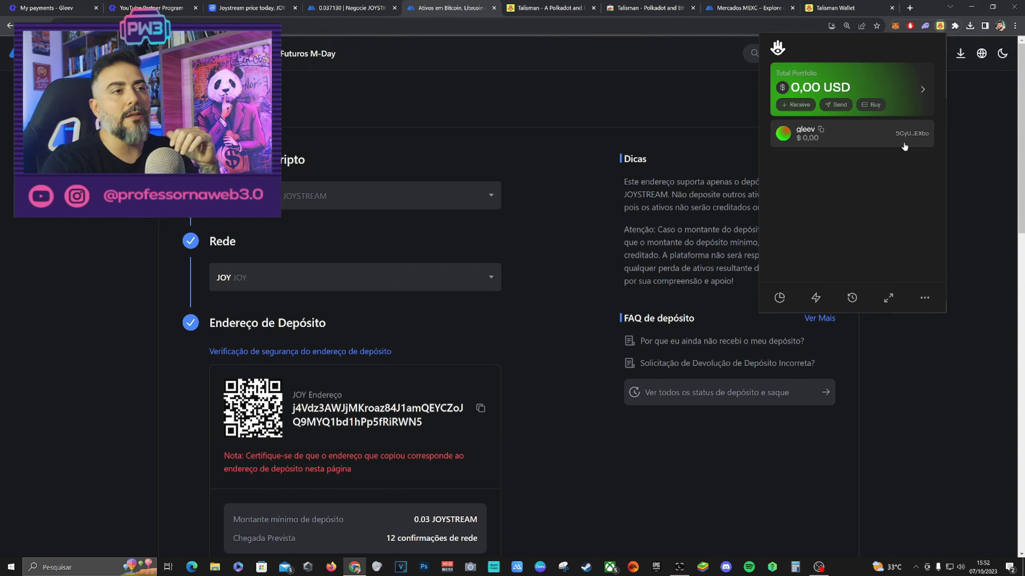
{"action": "left_click", "coordinate": [878, 147]}
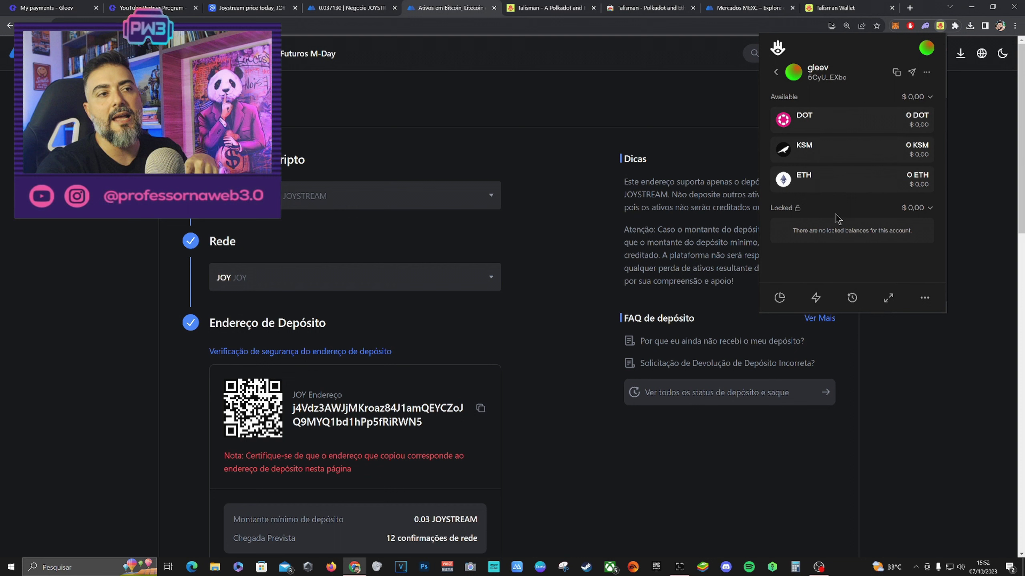
{"action": "left_click", "coordinate": [830, 191]}
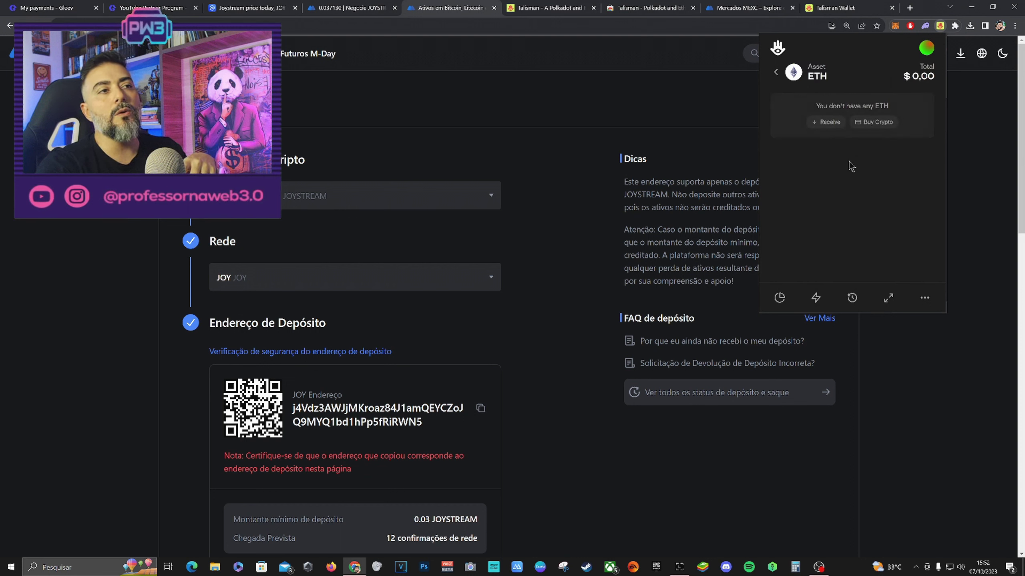
{"action": "left_click", "coordinate": [775, 73]}
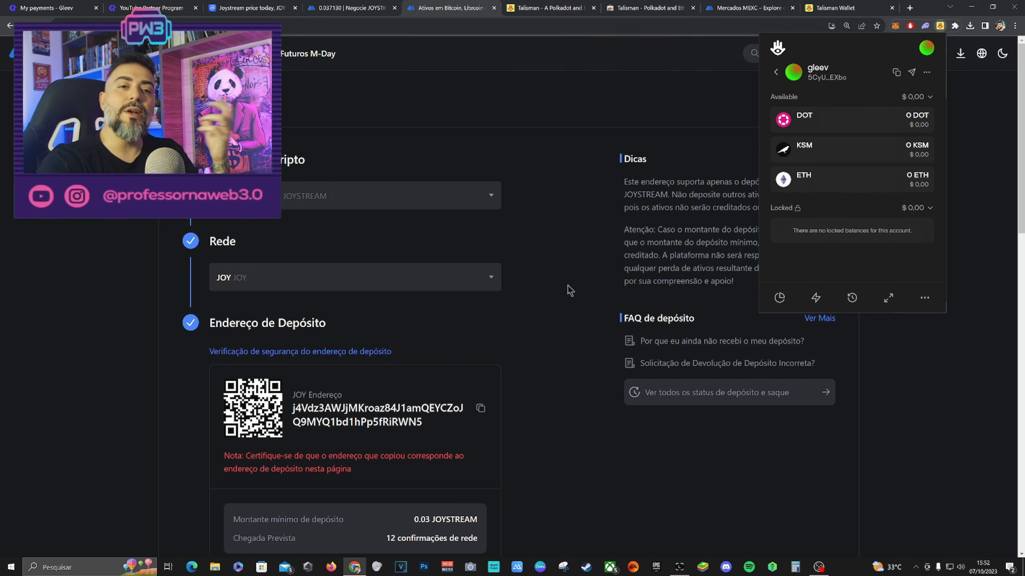
{"action": "scroll", "coordinate": [496, 357], "scroll_direction": "down", "scroll_amount": 1}
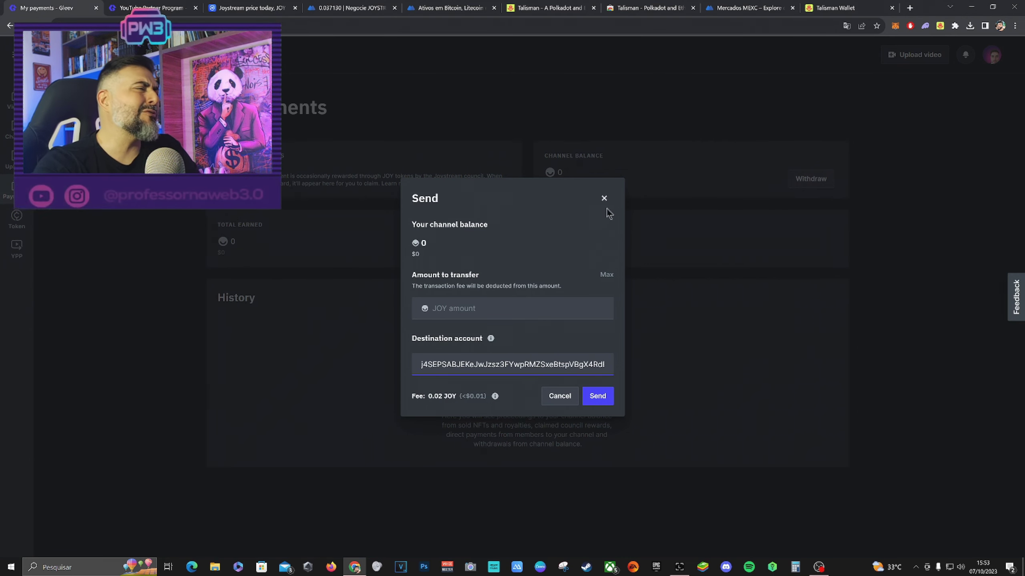
Close Gleev's withdrawal form without sending and open the channel's public page from the channel settings
{"action": "left_click", "coordinate": [604, 198]}
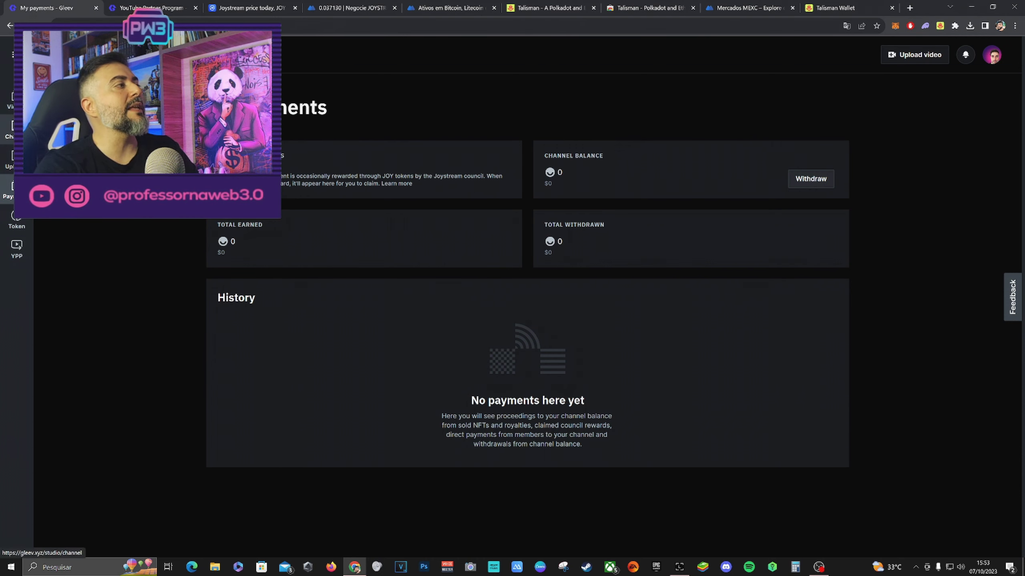
{"action": "left_click", "coordinate": [11, 129]}
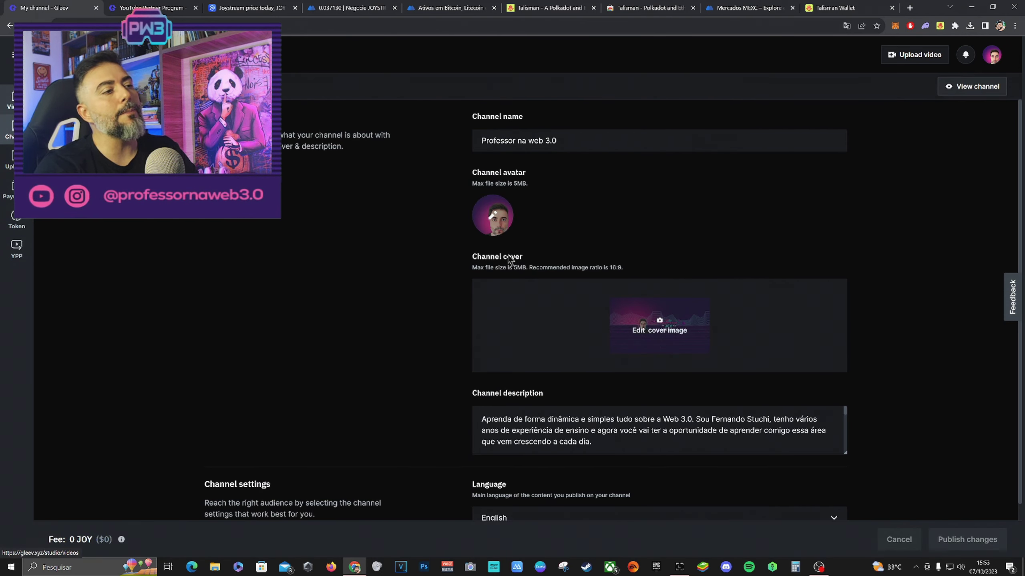
{"action": "left_click", "coordinate": [11, 99]}
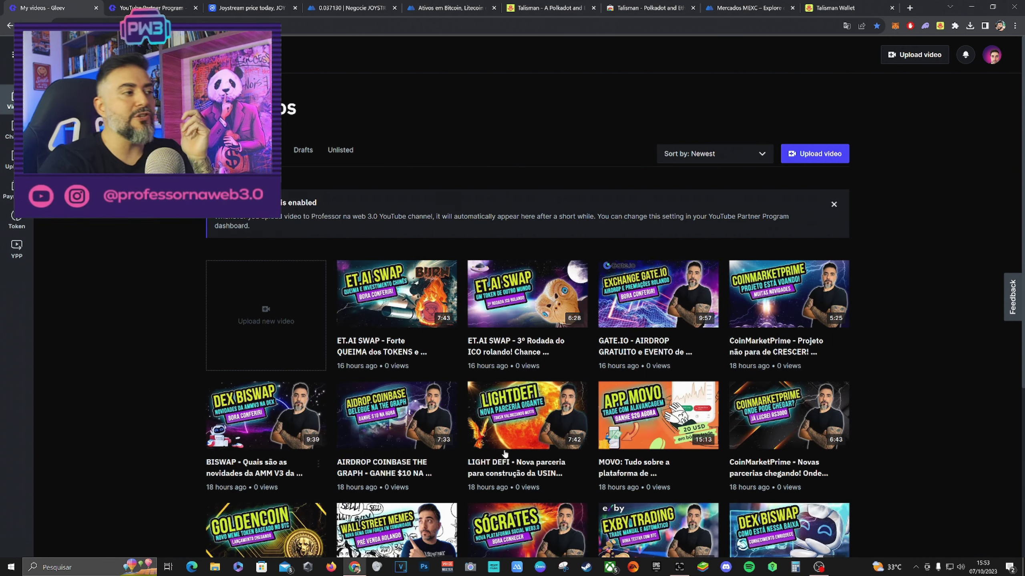
{"action": "key", "text": "alt+Left"}
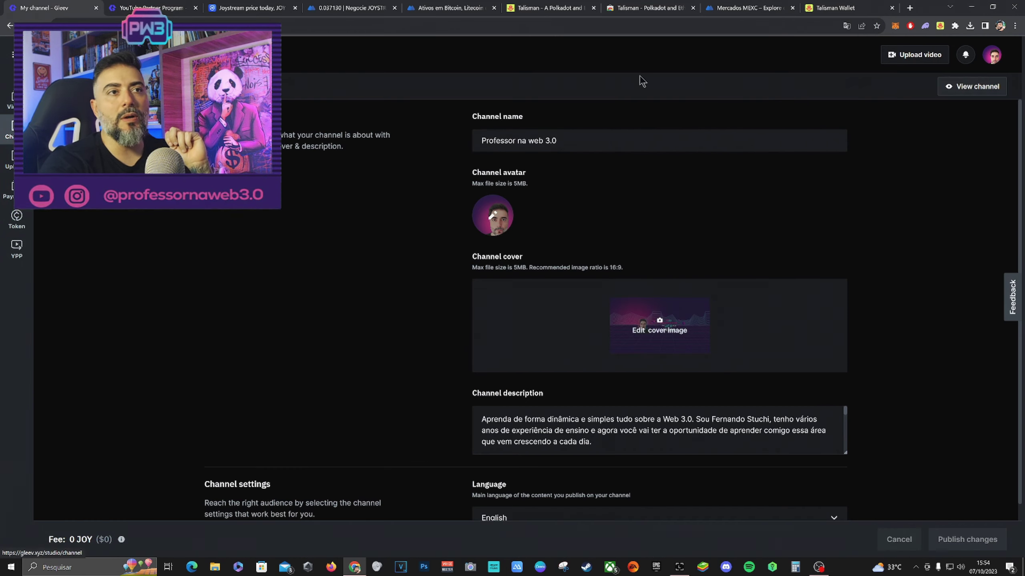
{"action": "left_click", "coordinate": [977, 86]}
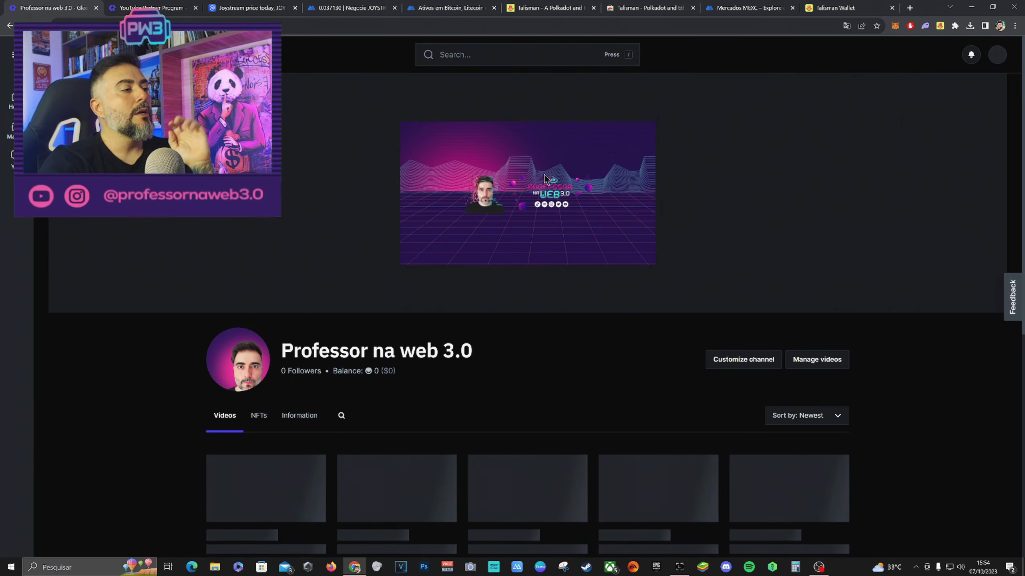
Examine the balance and the video list on the channel's public page
{"action": "scroll", "coordinate": [884, 283], "scroll_direction": "down", "scroll_amount": 3}
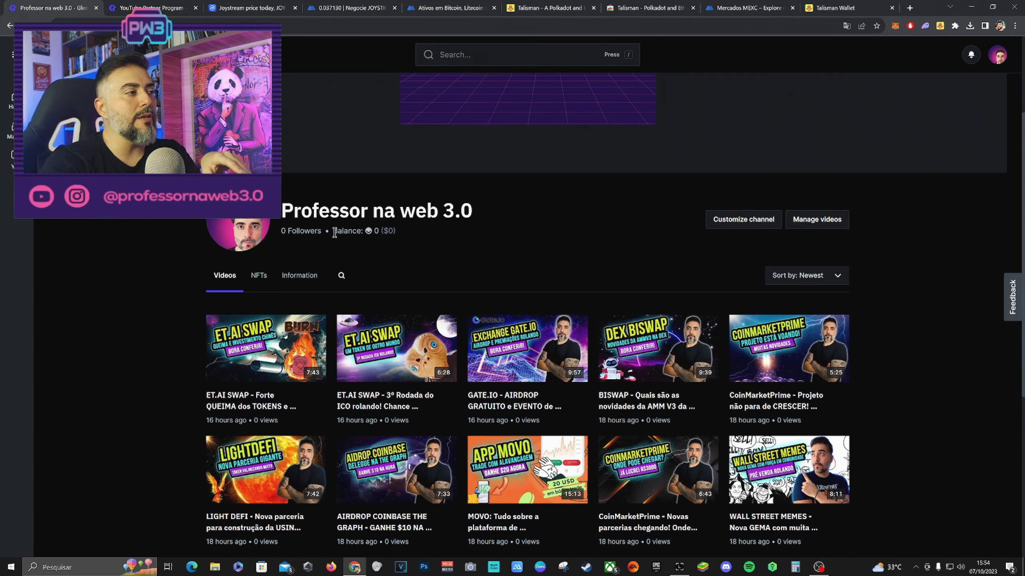
{"action": "double_click", "coordinate": [335, 233]}
{"action": "left_click", "coordinate": [456, 246]}
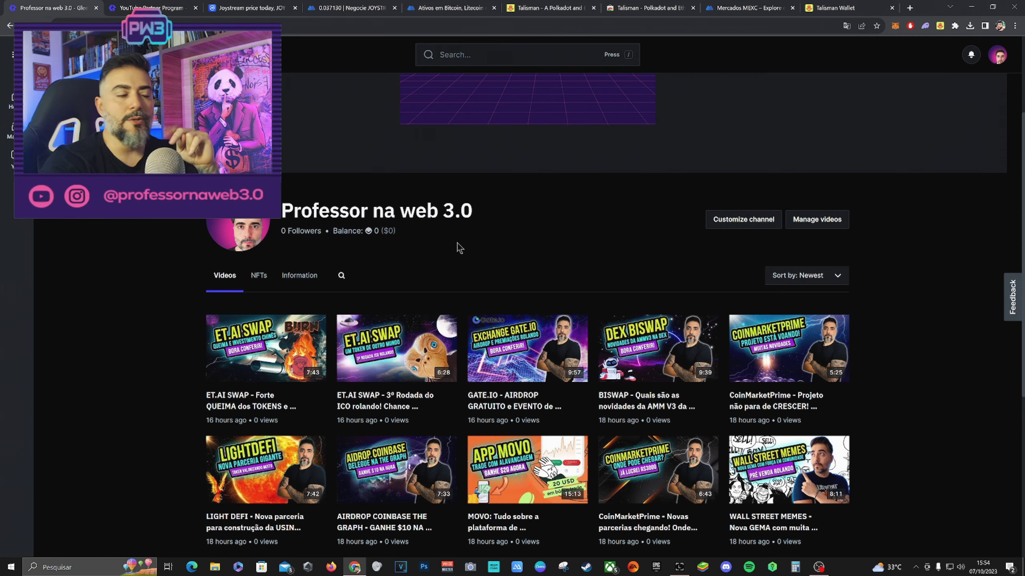
{"action": "scroll", "coordinate": [504, 237], "scroll_direction": "down", "scroll_amount": 8}
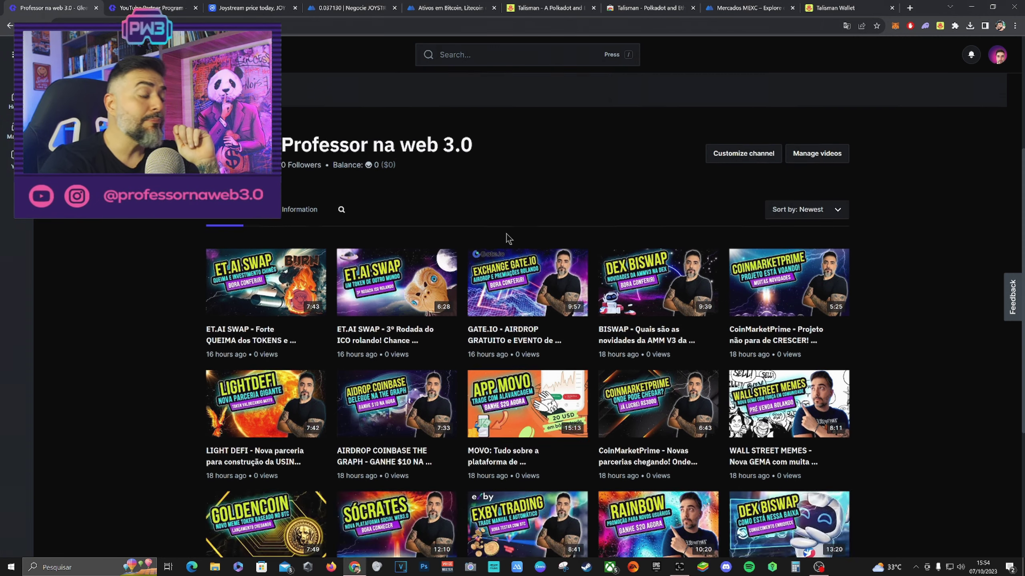
{"action": "scroll", "coordinate": [508, 238], "scroll_direction": "up", "scroll_amount": 11}
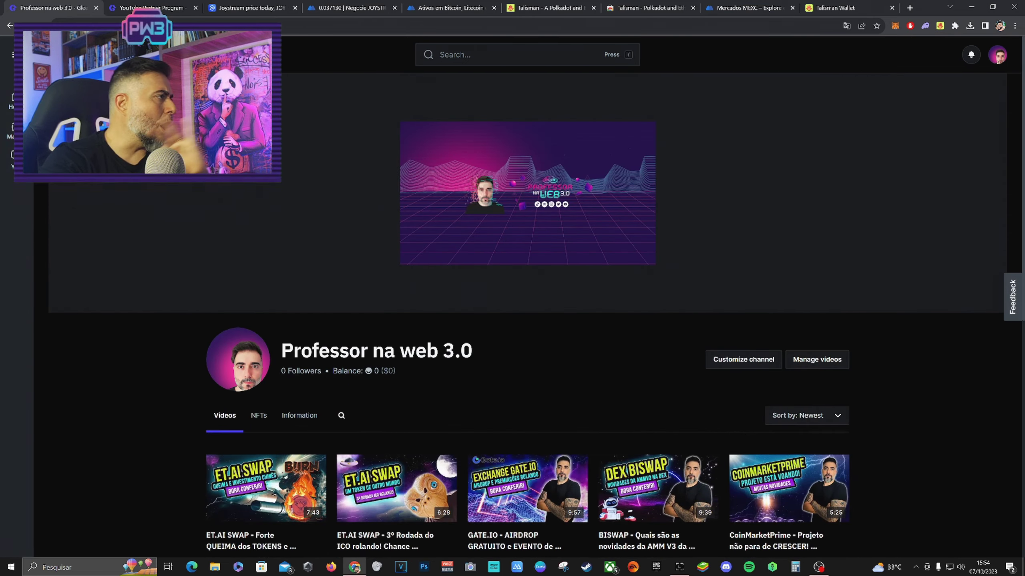
Look through Gleev's home feed and marketplace in the other Gleev tab, and return to the channel page
{"action": "left_click", "coordinate": [180, 6]}
{"action": "scroll", "coordinate": [821, 311], "scroll_direction": "down", "scroll_amount": 5}
{"action": "scroll", "coordinate": [831, 311], "scroll_direction": "up", "scroll_amount": 10}
{"action": "key", "text": "alt+Left"}
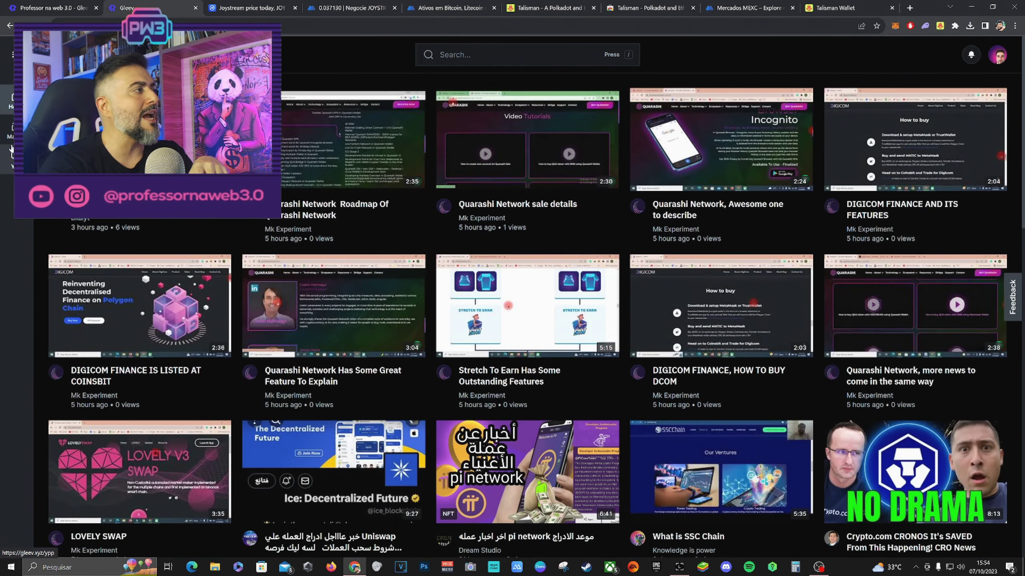
{"action": "left_click", "coordinate": [10, 129]}
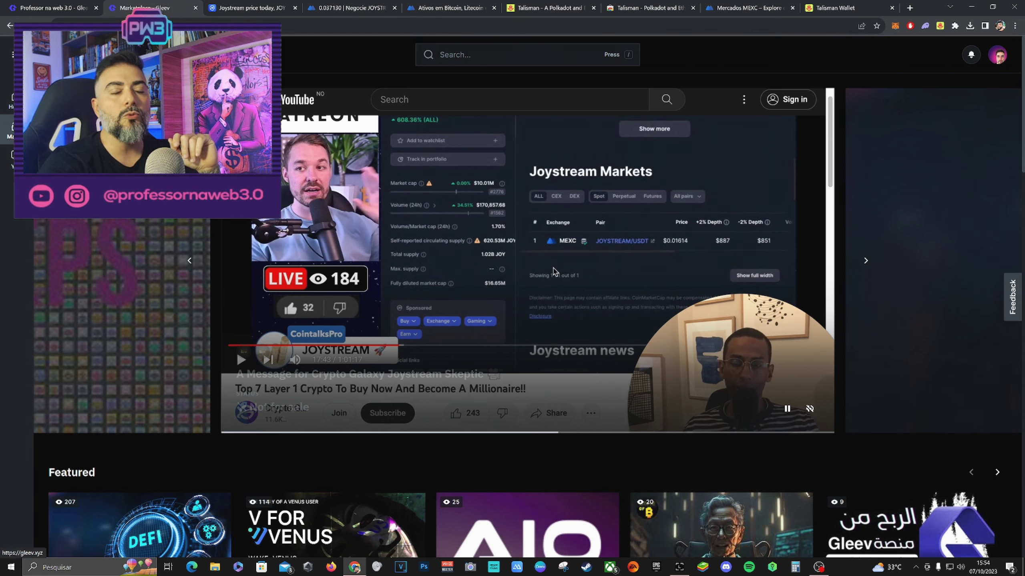
{"action": "left_click", "coordinate": [59, 7]}
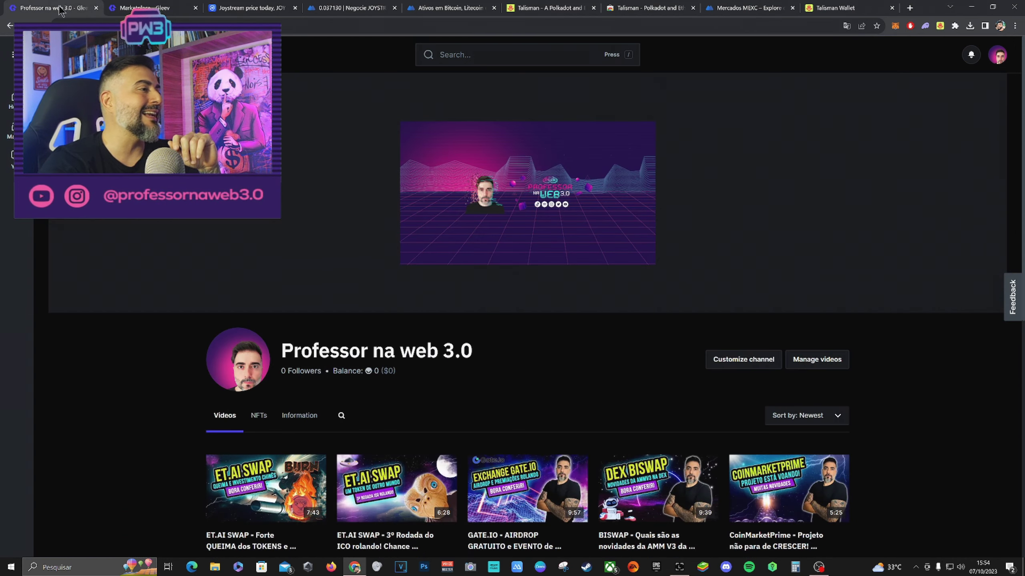